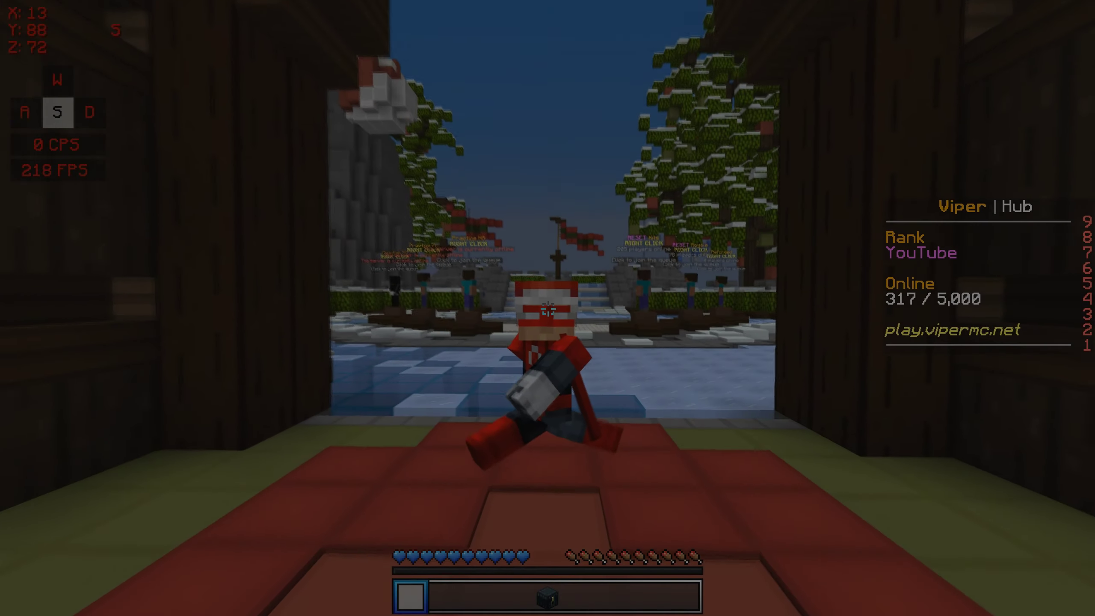
# Step: Walk backward out of the corridor, across the snowy hub plaza and up the icy steps
pyautogui.press('s')
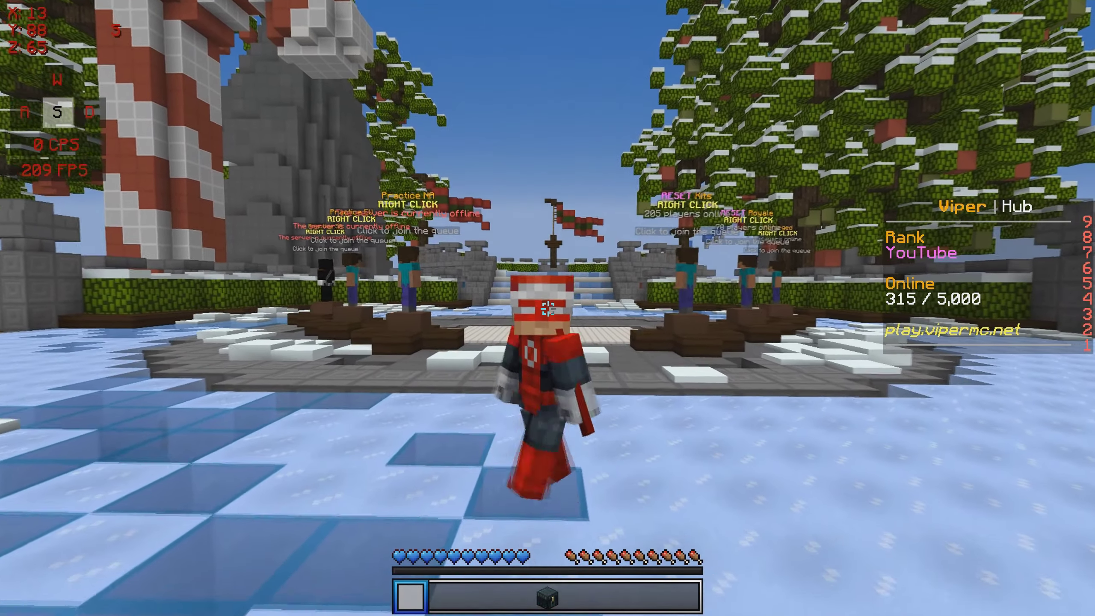
pyautogui.press('s')
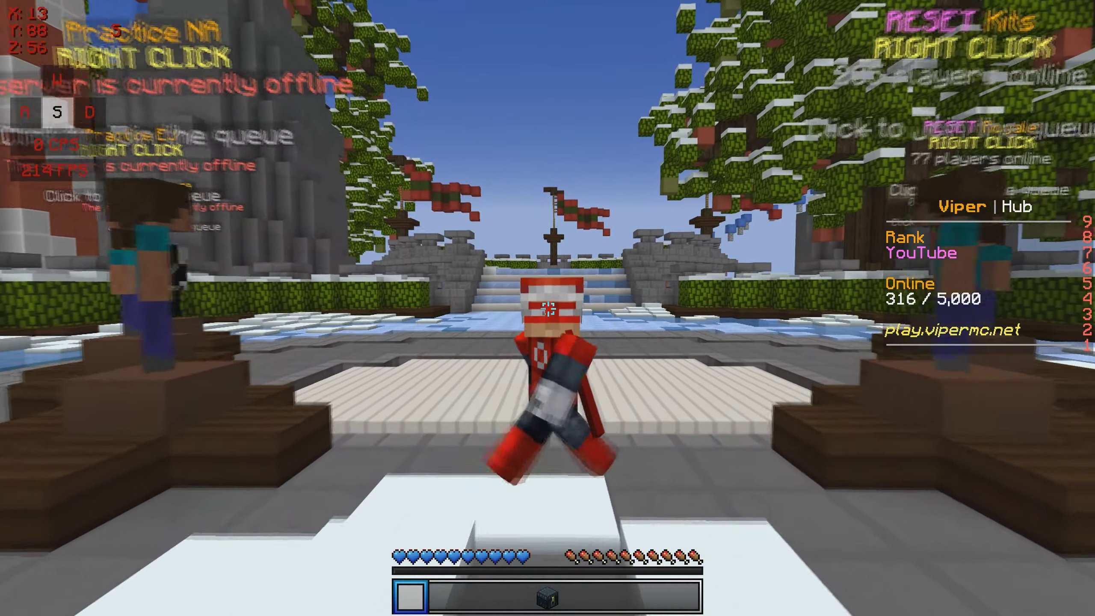
pyautogui.press('s')
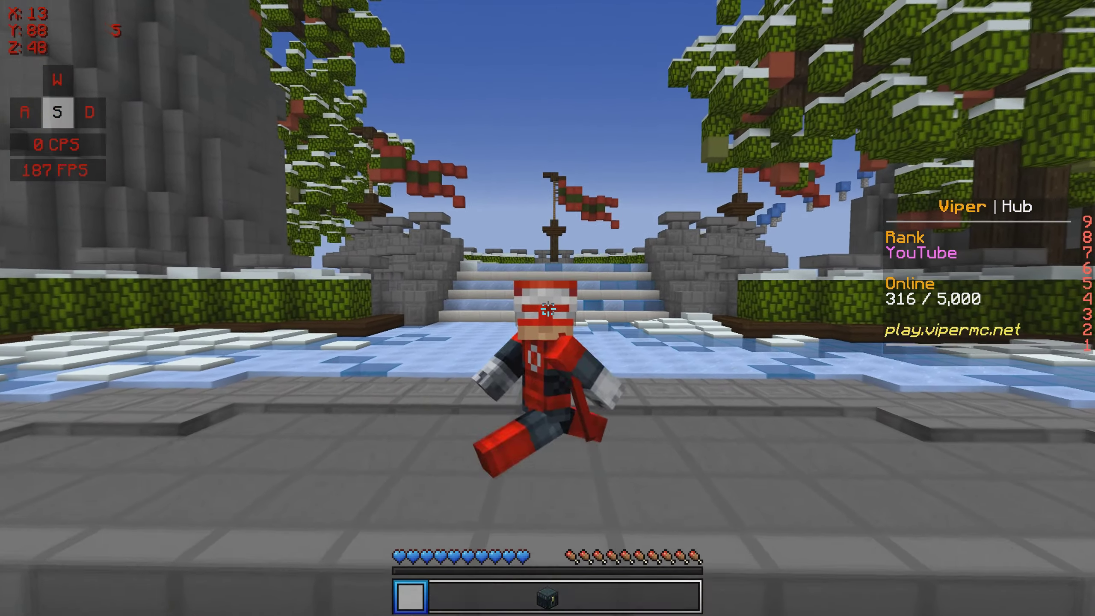
pyautogui.press('s')
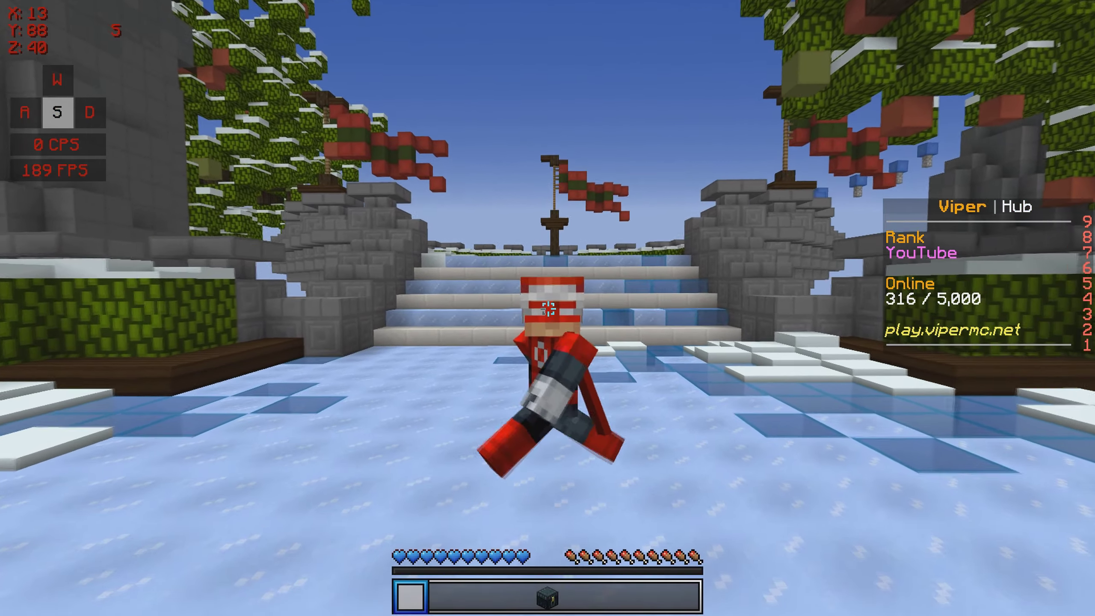
pyautogui.press('s')
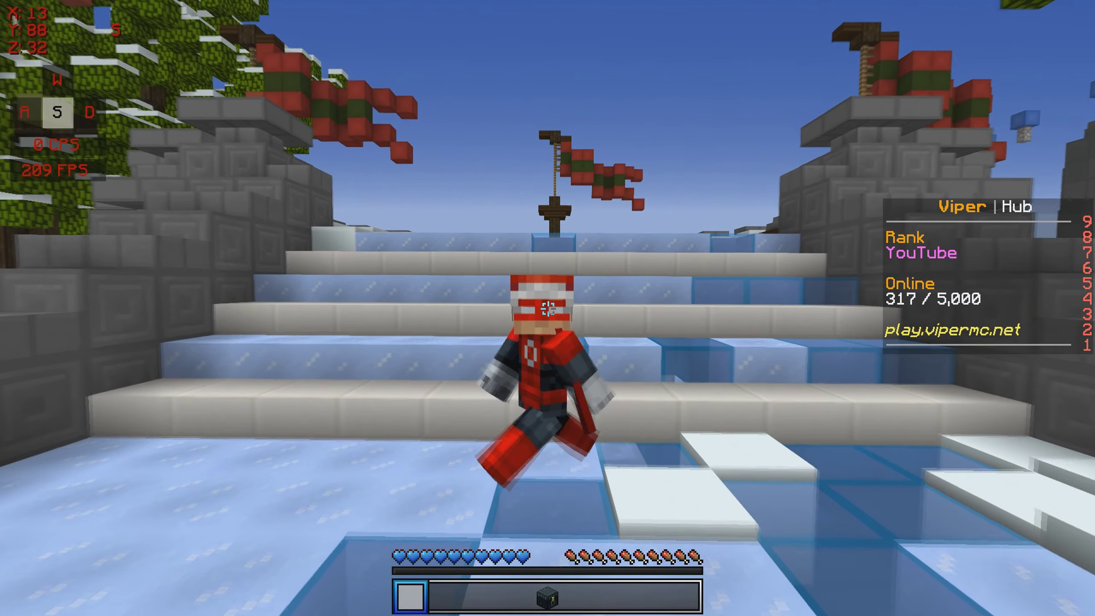
pyautogui.press('s')
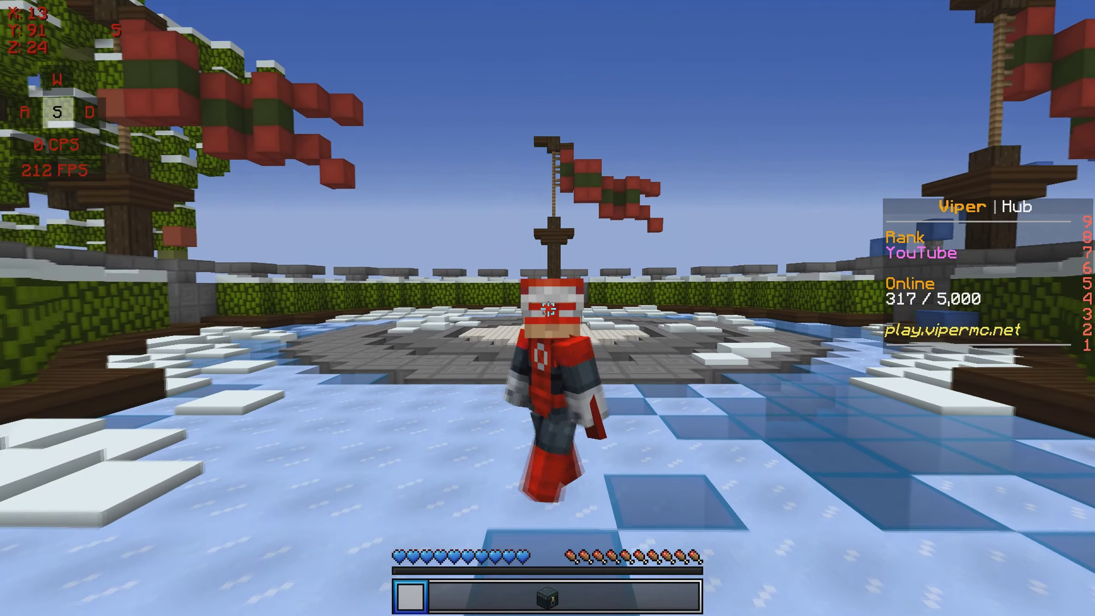
pyautogui.press('s')
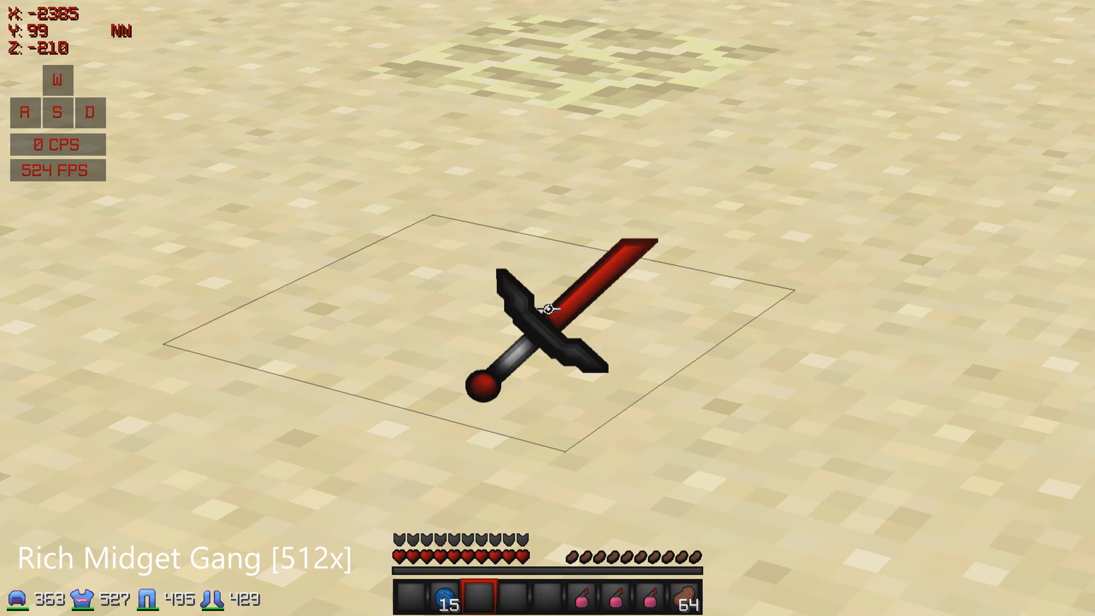
# Step: Move toward kpls on the beach and hit them three times with the sword
pyautogui.press('w')
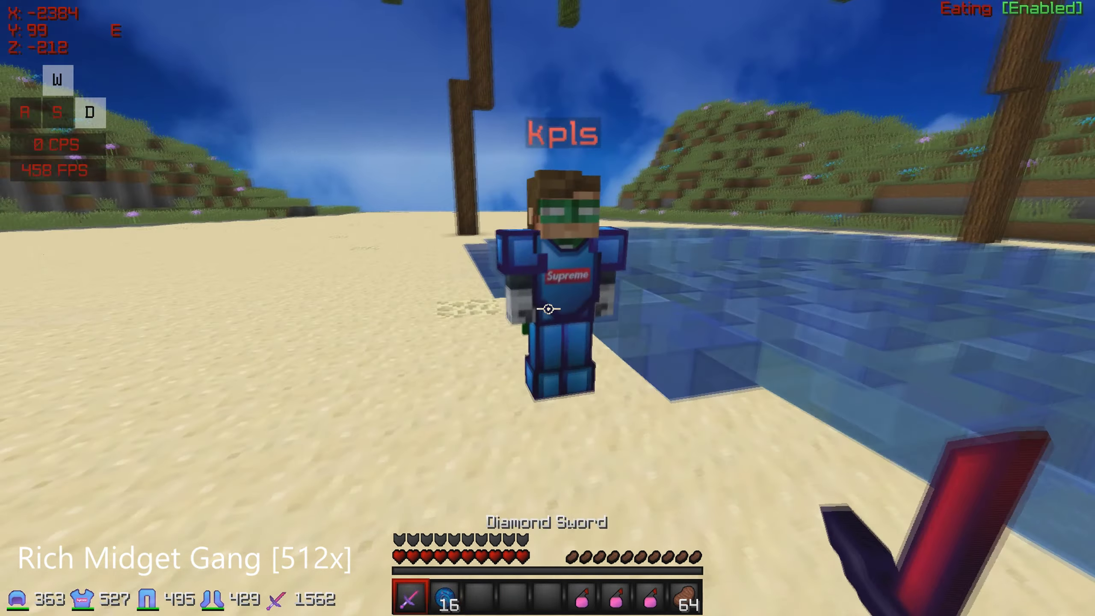
pyautogui.click(548, 308)
pyautogui.click(548, 309)
pyautogui.click(548, 309)
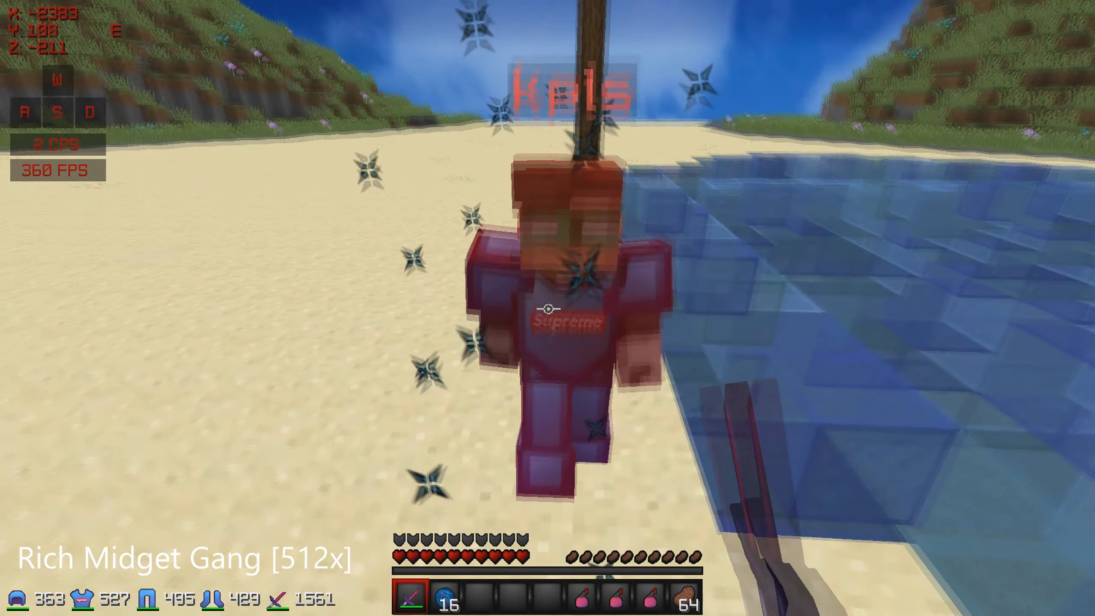
pyautogui.click(548, 308)
# Step: Throw two Splash Potions of Healing at kpls, then hit again with the Diamond Sword
pyautogui.scroll(-5, 548, 309)
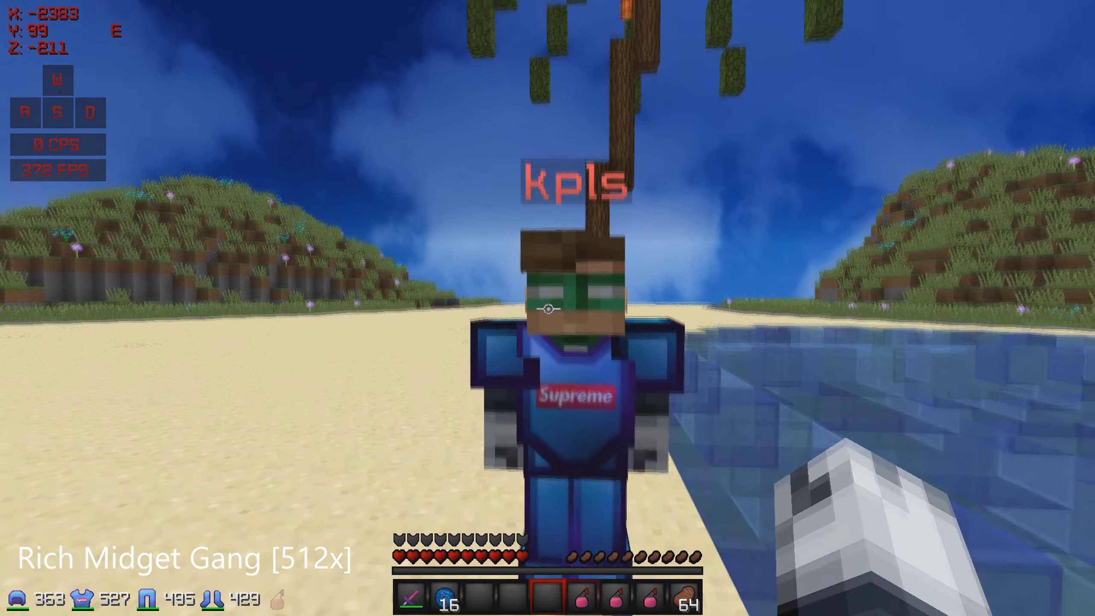
pyautogui.press('s')
pyautogui.rightClick(548, 309)
pyautogui.scroll(-1, 548, 309)
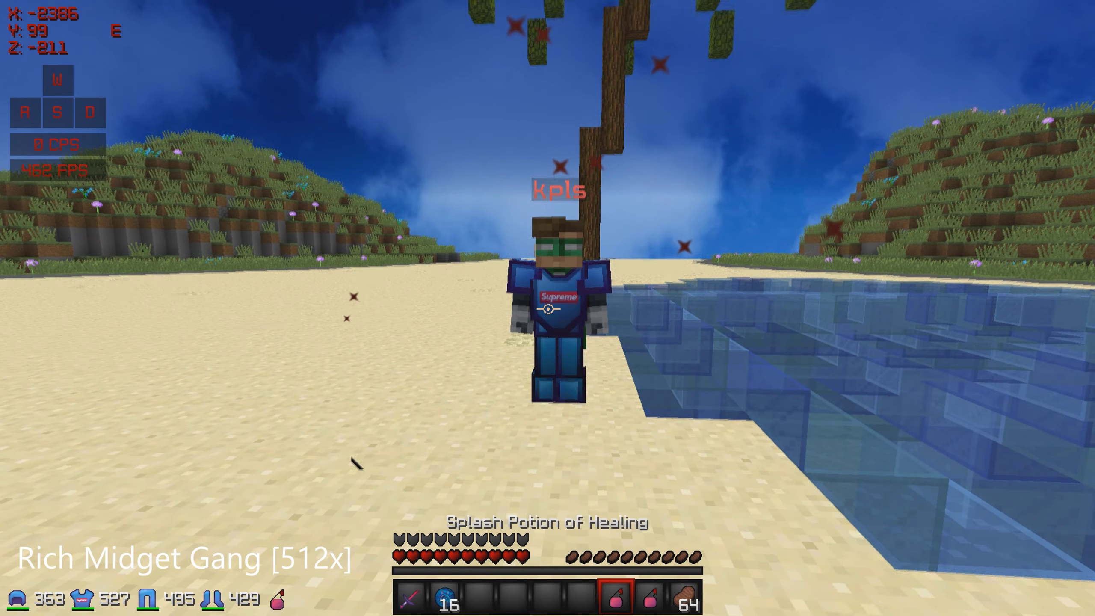
pyautogui.press('d')
pyautogui.rightClick(548, 309)
pyautogui.press('1')
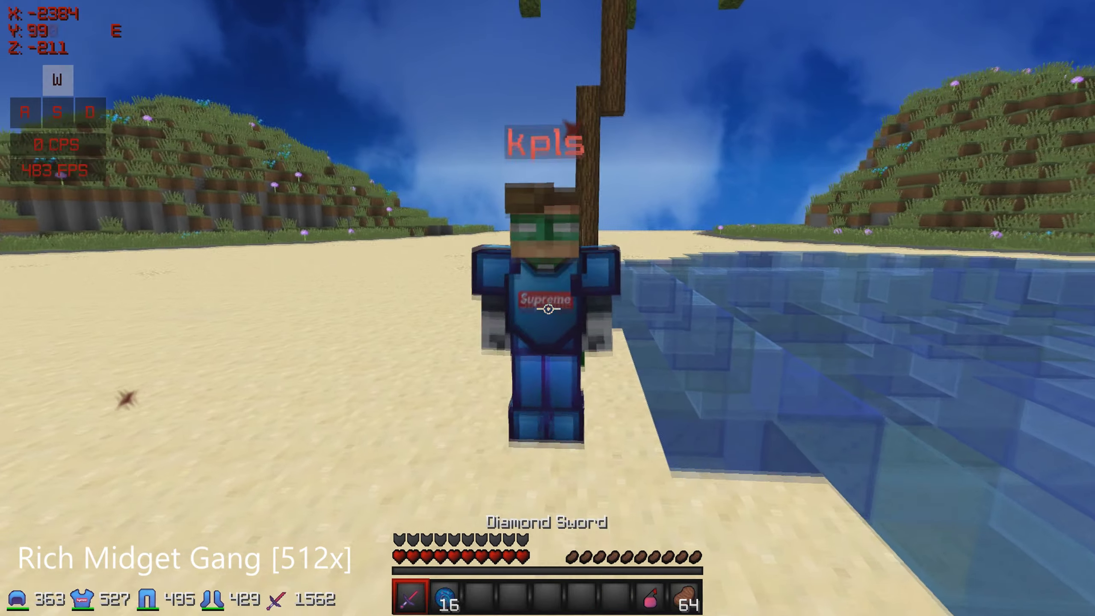
pyautogui.click(548, 308)
# Step: Throw the slot-3 healing potion at kpls, then land two sword hits
pyautogui.press('e')
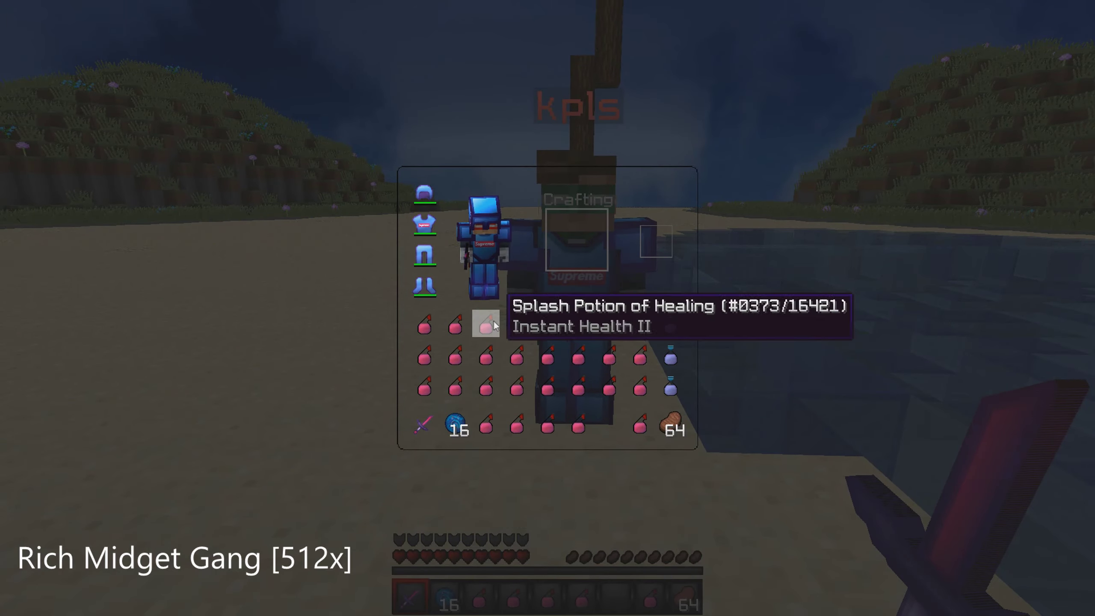
pyautogui.press('e')
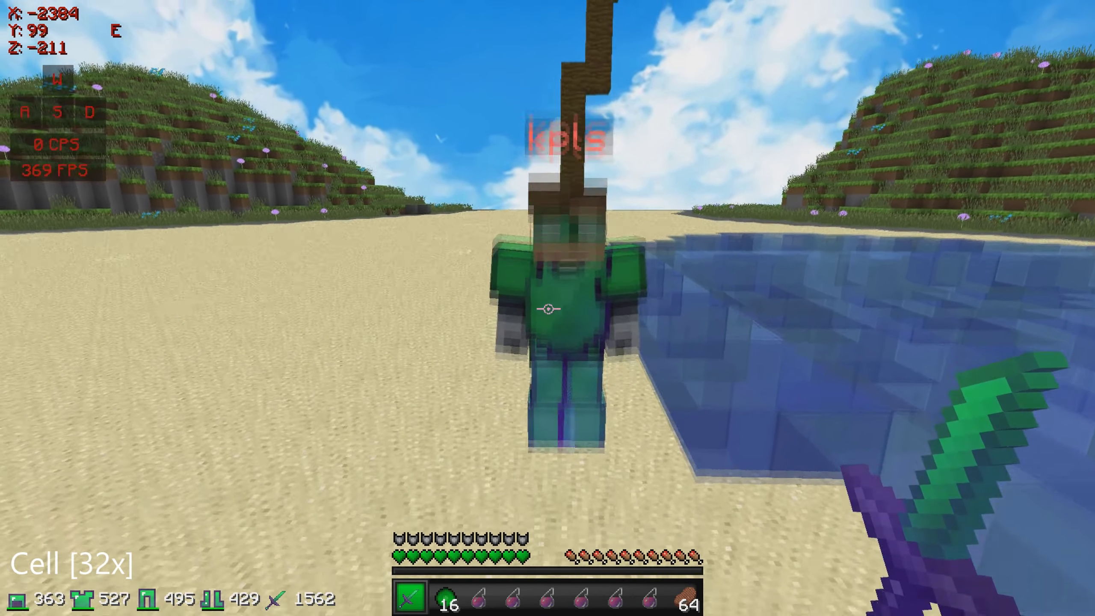
pyautogui.press('3')
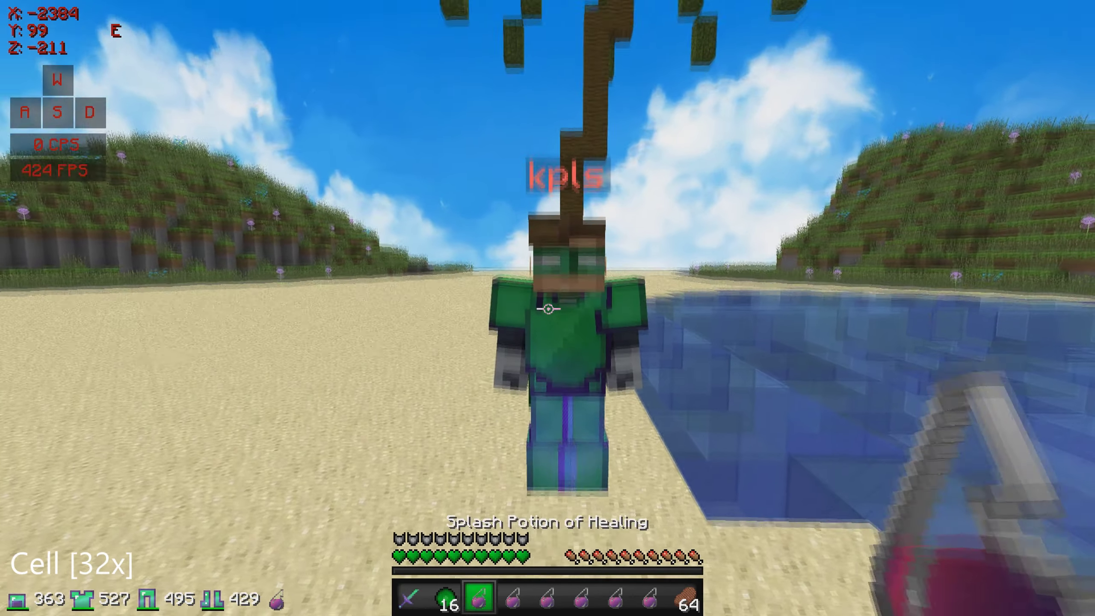
pyautogui.rightClick(547, 308)
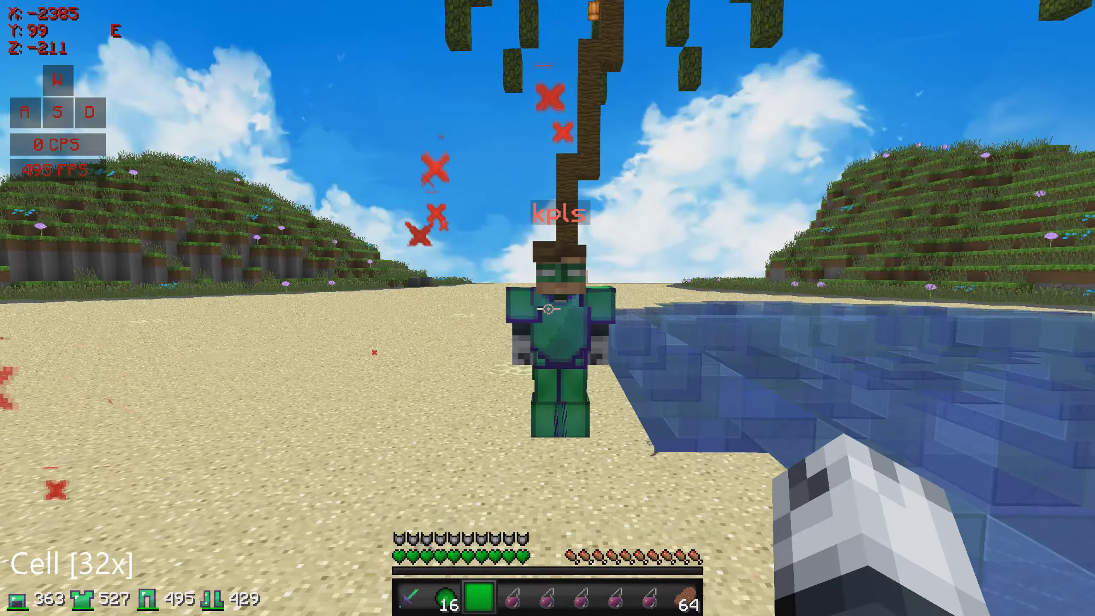
pyautogui.press('1')
pyautogui.click(548, 309)
pyautogui.click(548, 308)
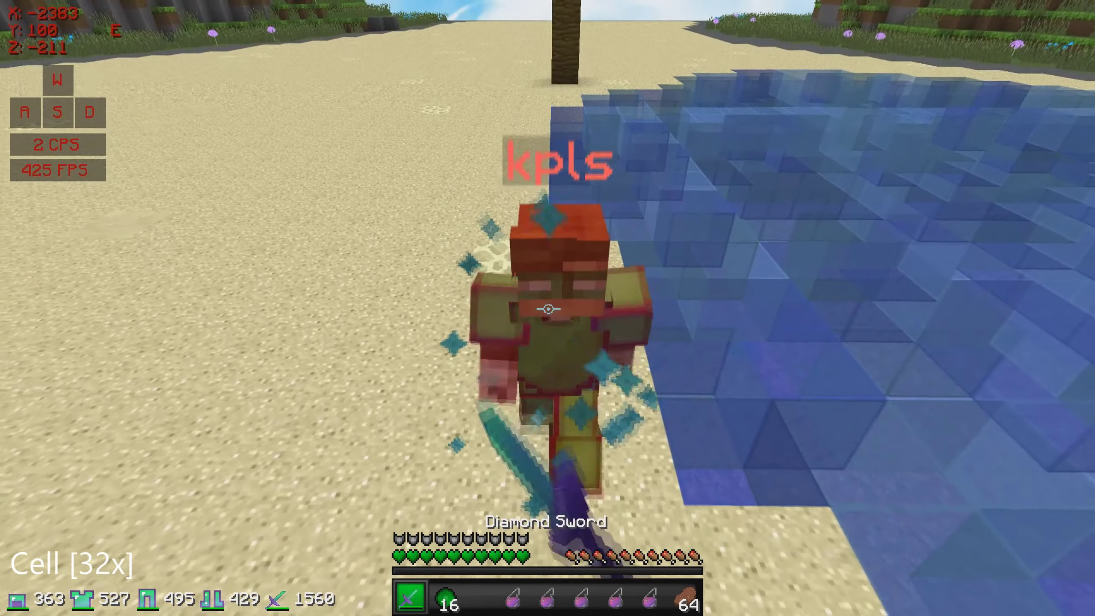
# Step: Throw the slot-5 healing potion, hit kpls again, and ready the Ender Pearl
pyautogui.press('5')
pyautogui.rightClick(548, 309)
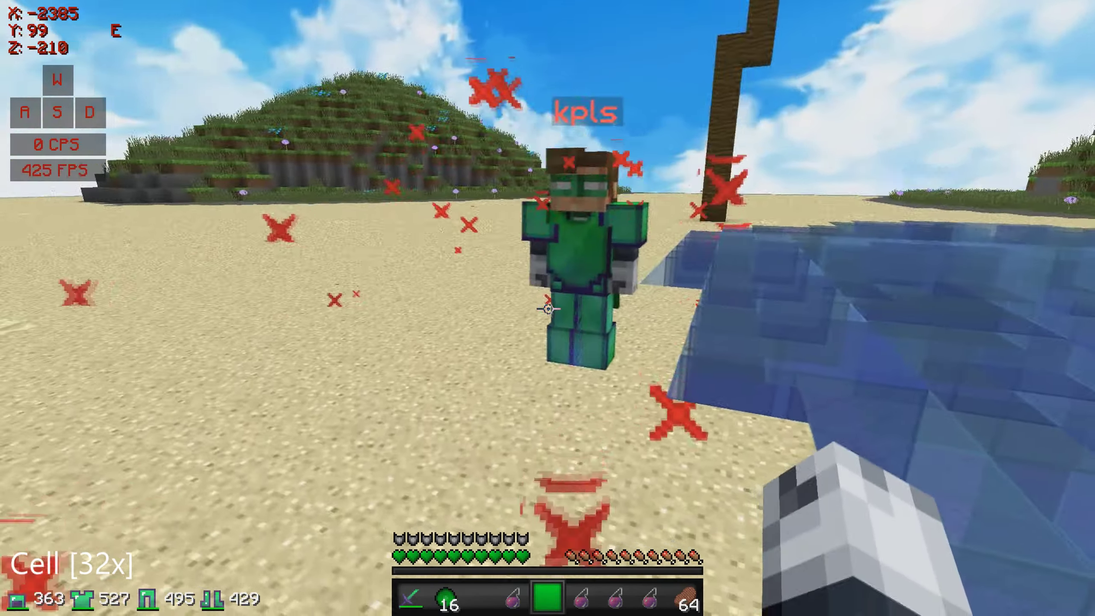
pyautogui.press('1')
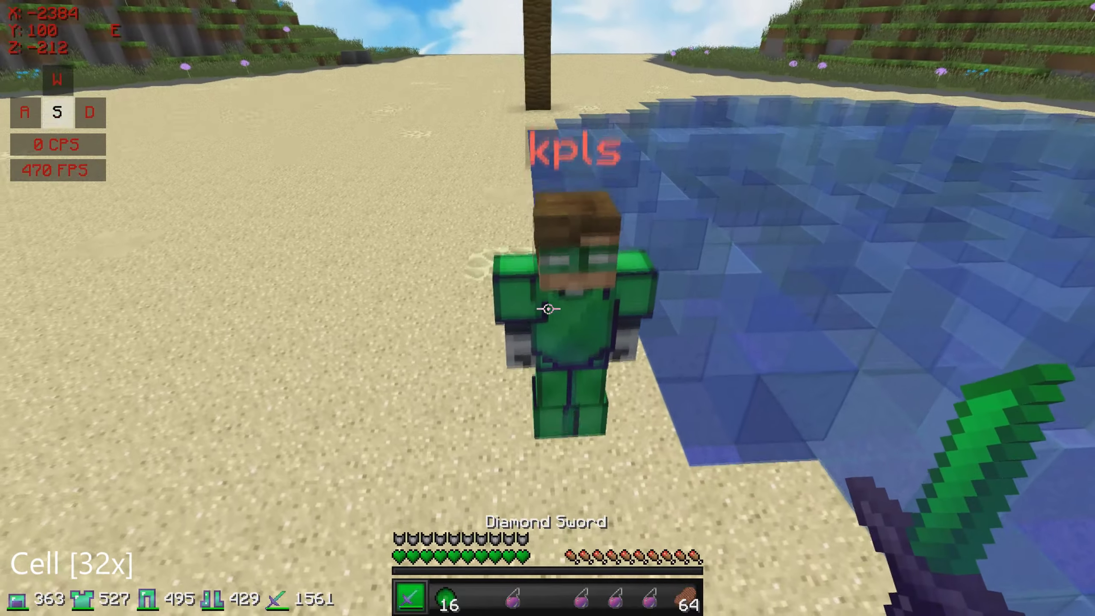
pyautogui.click(548, 309)
pyautogui.press('2')
# Step: Move the Potion of Swiftness into the hotbar, then hit kpls with the Diamond Sword
pyautogui.press('e')
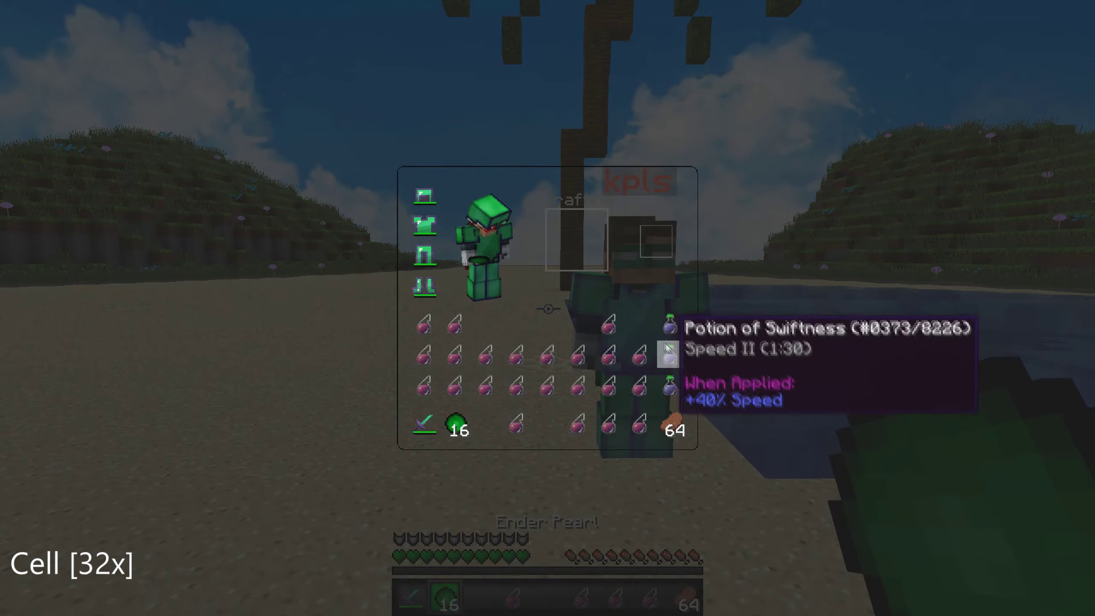
pyautogui.press('3')
pyautogui.press('e')
pyautogui.press('3')
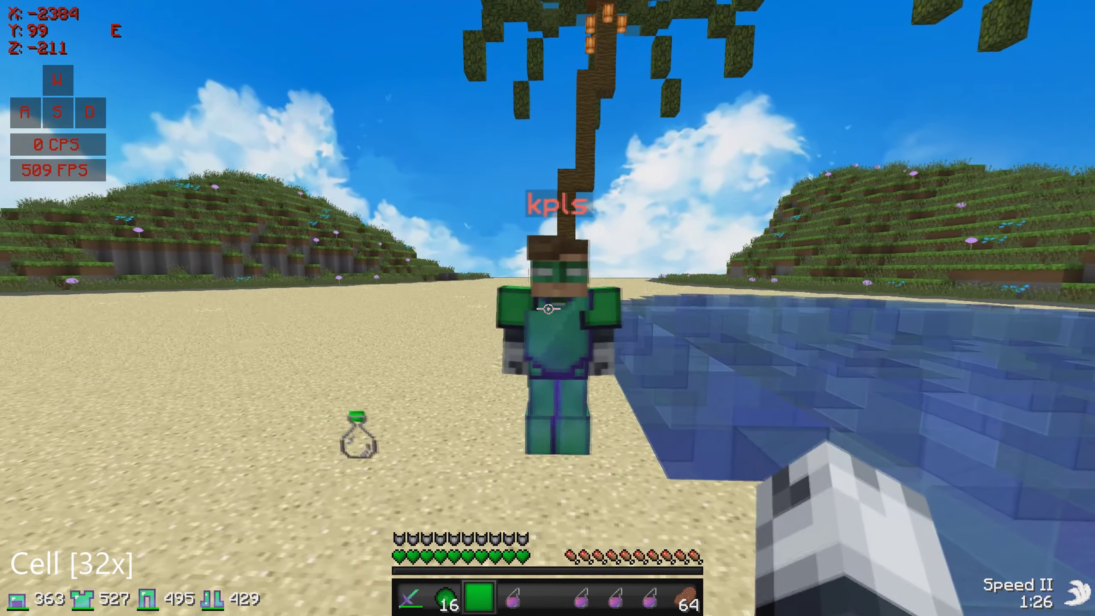
pyautogui.press('1')
pyautogui.click(548, 309)
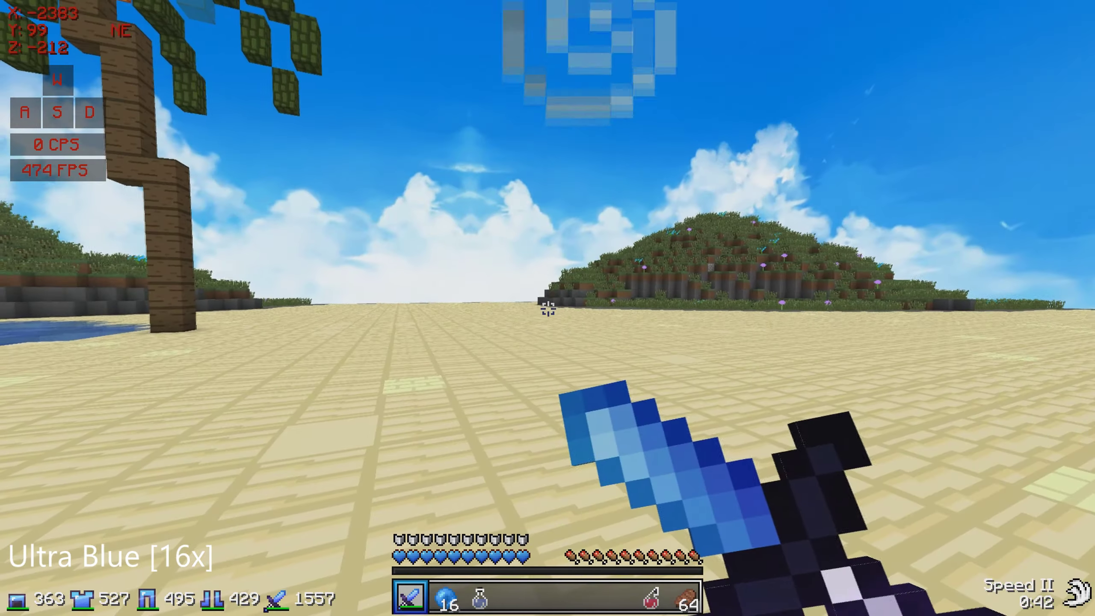
# Step: Select the Ender Pearl in slot 2 while the Ultra Blue [16x] pack is shown
pyautogui.press('2')
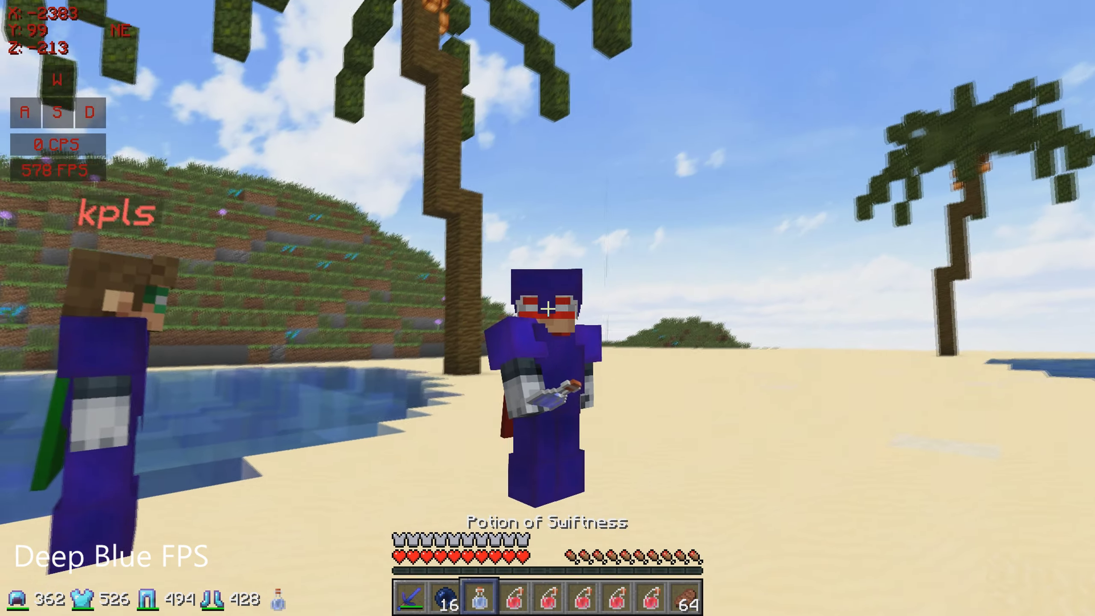
pyautogui.rightClick(548, 308)
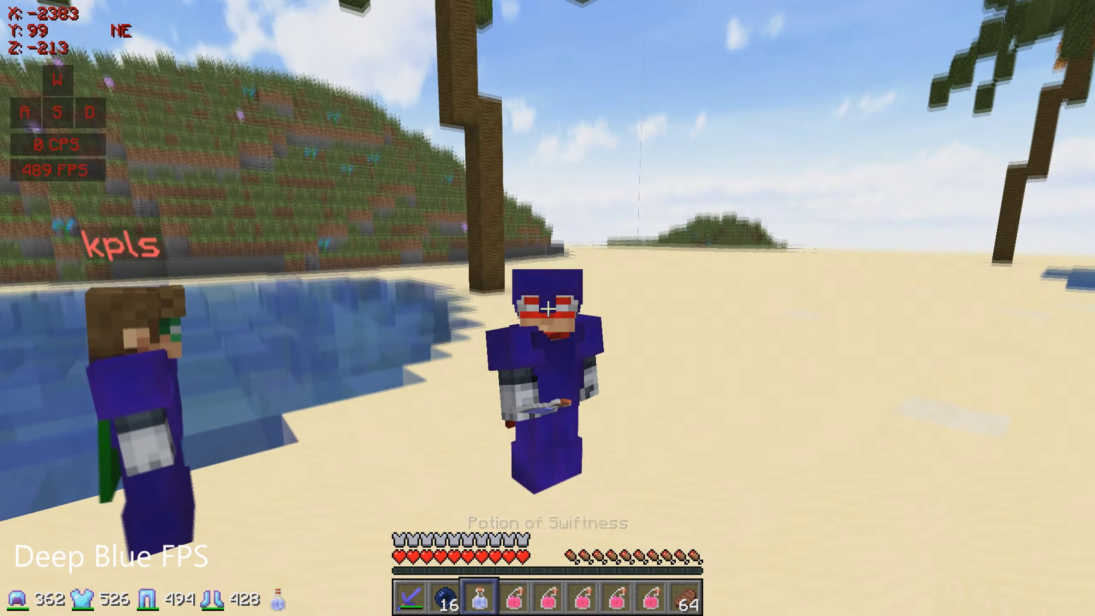
pyautogui.press('q')
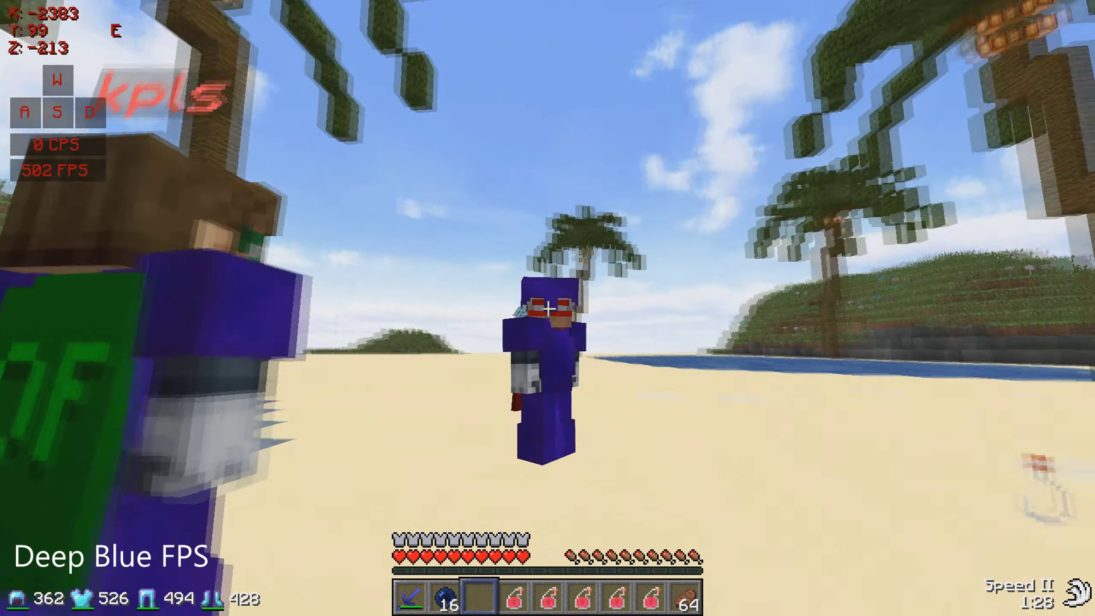
pyautogui.press('1')
pyautogui.press('d')
pyautogui.click(547, 308)
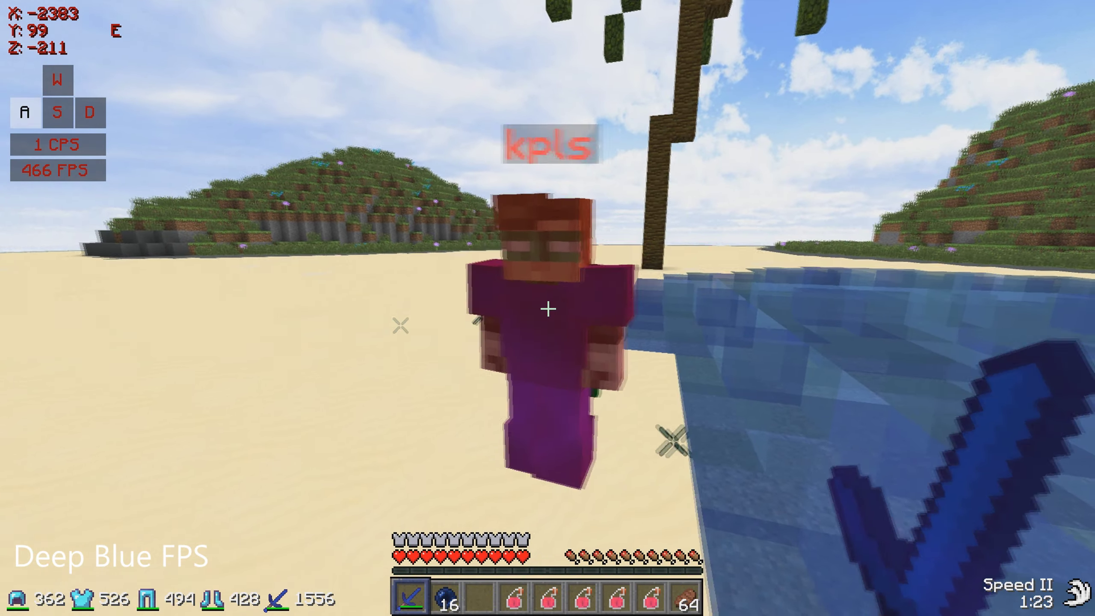
# Step: Back away from kpls and throw the slot-5 Splash Potion of Healing
pyautogui.press('5')
pyautogui.press('s')
pyautogui.rightClick(548, 308)
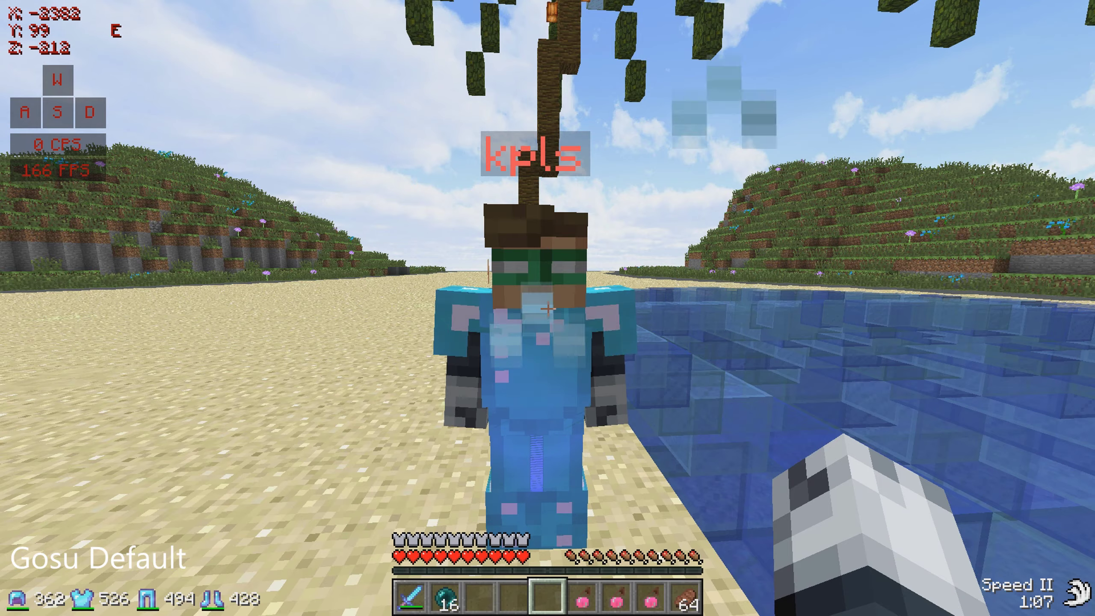
# Step: Hit kpls with the sword and move a healing potion into the hotbar
pyautogui.press('1')
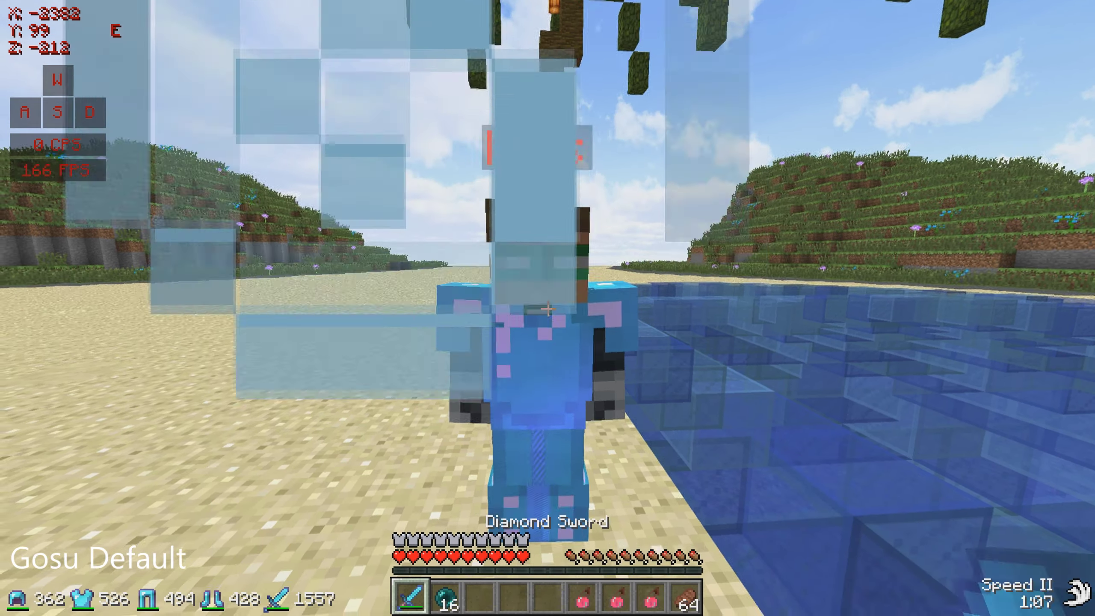
pyautogui.click(548, 308)
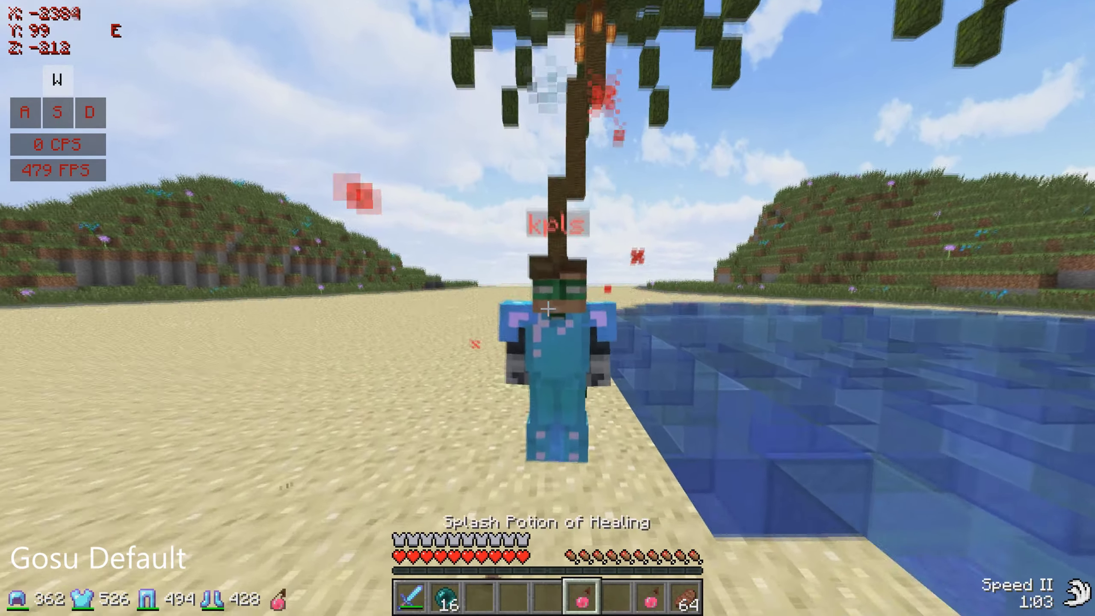
pyautogui.press('e')
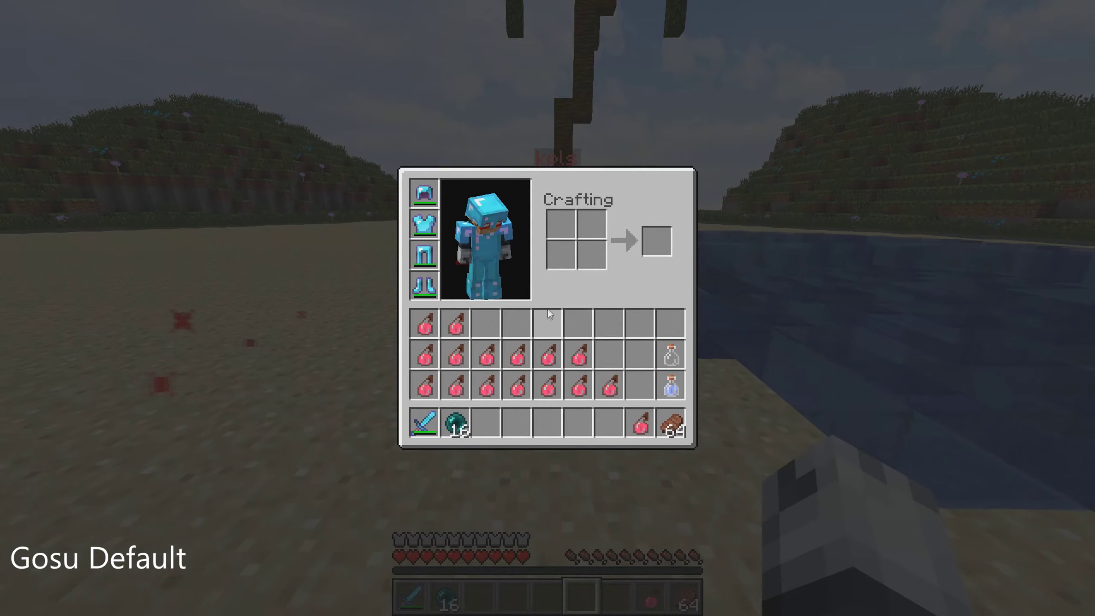
pyautogui.keyDown('shift'); pyautogui.click(548, 365); pyautogui.keyUp('shift')
pyautogui.press('e')
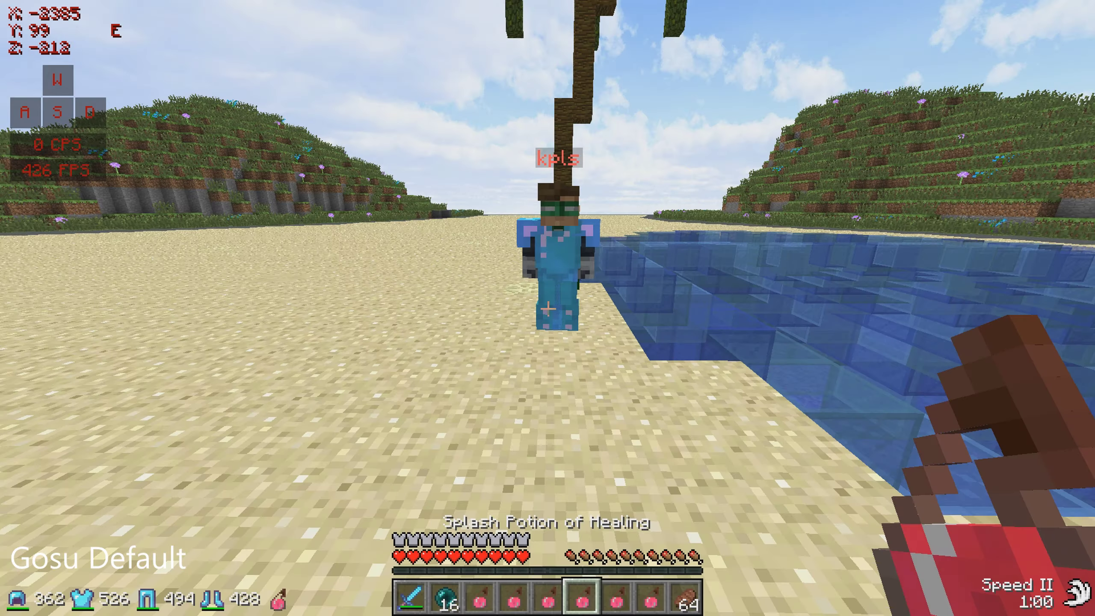
# Step: Throw an Ender Pearl, then strafe around and strike the opponent with the sword
pyautogui.press('2')
pyautogui.rightClick(548, 308)
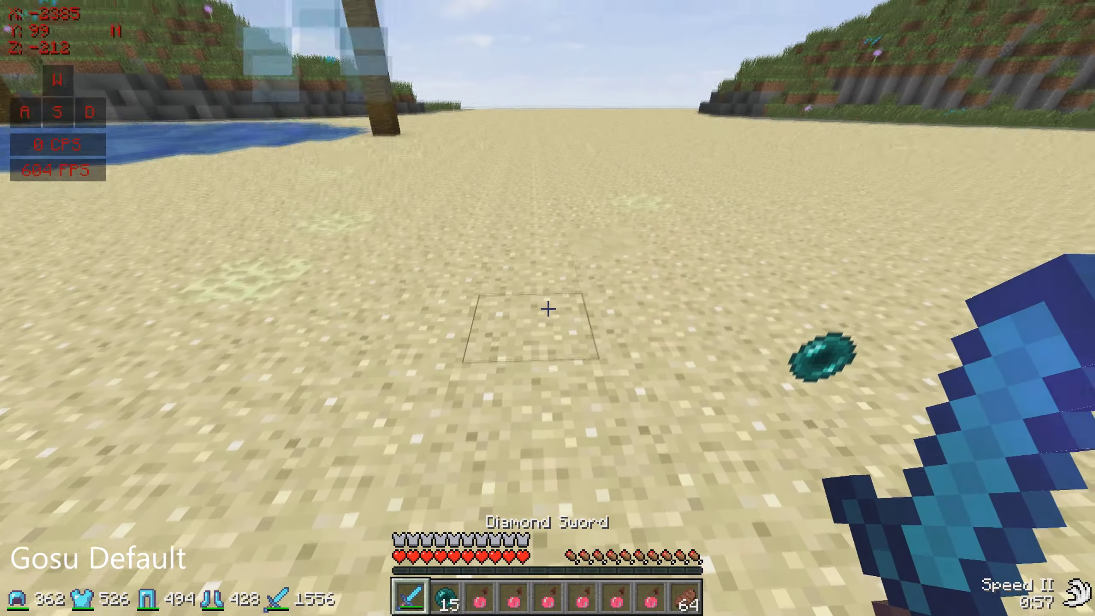
pyautogui.click(548, 308)
pyautogui.press('d')
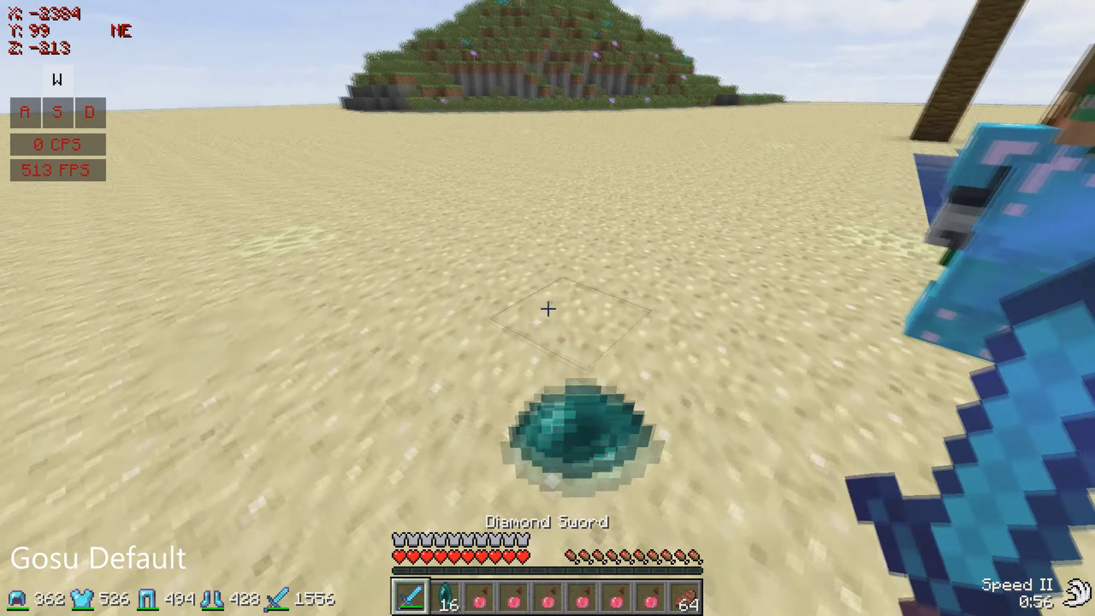
pyautogui.press('2')
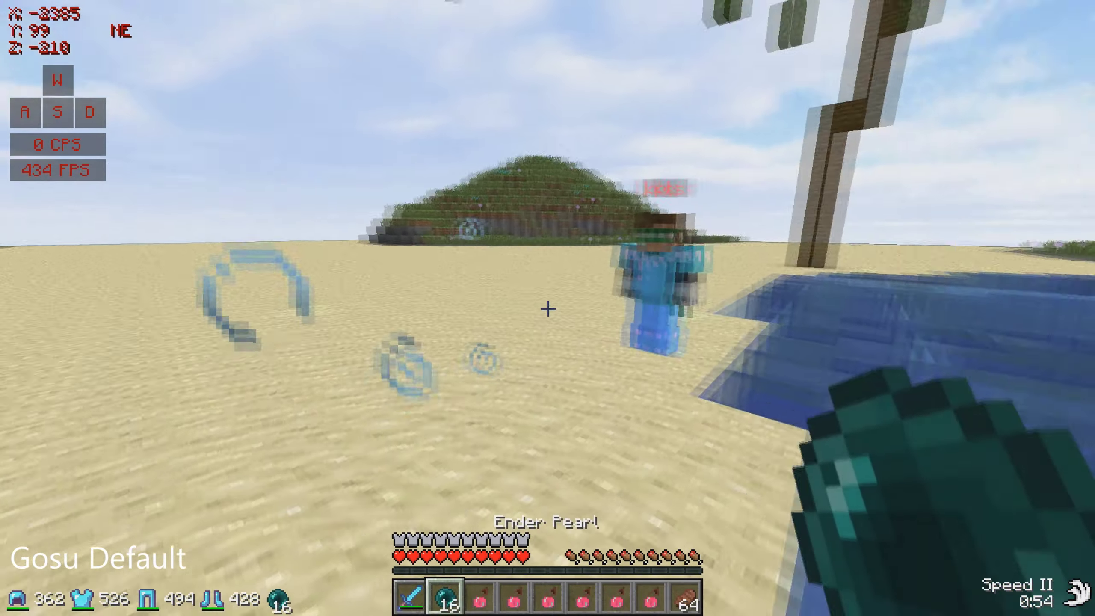
pyautogui.press('w')
pyautogui.press('1')
pyautogui.click(548, 309)
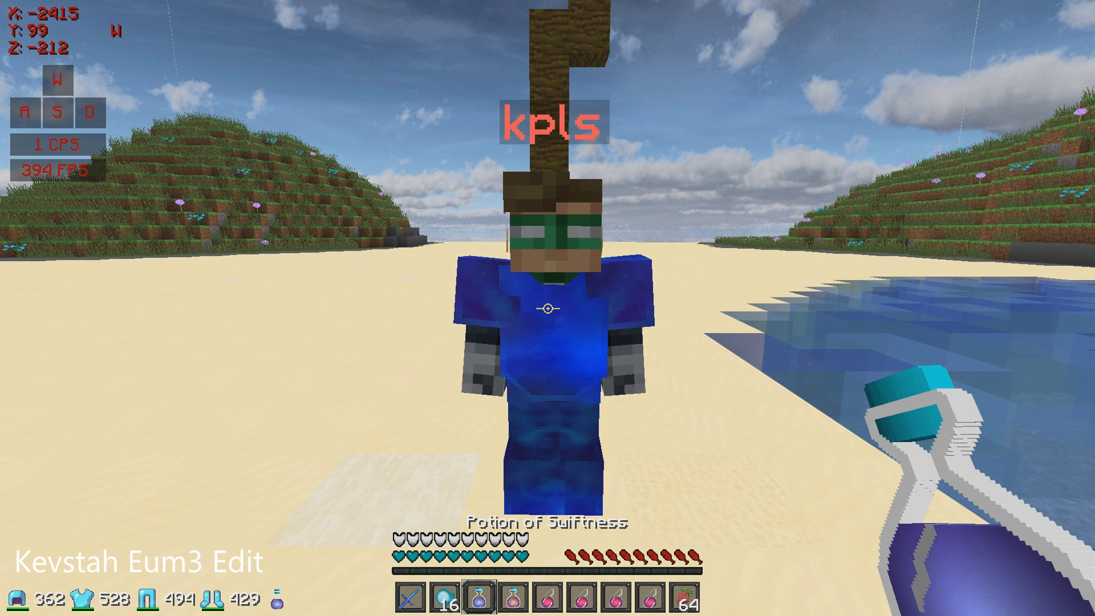
# Step: Drink the Swiftness and Fire Resistance potions while viewing in third person
pyautogui.press('1')
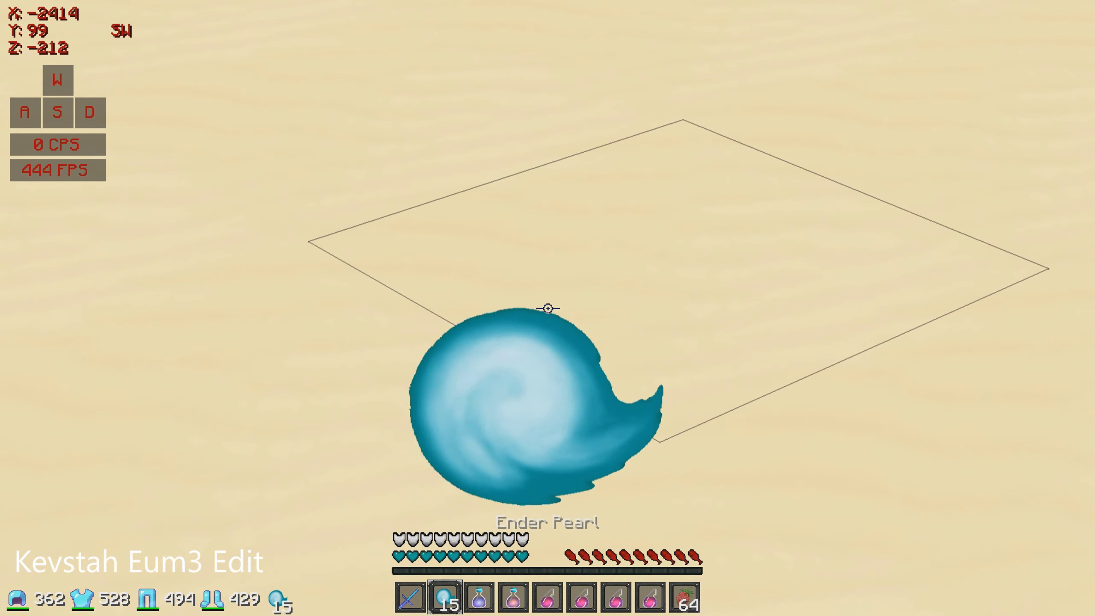
pyautogui.press('3')
pyautogui.press('F5')
pyautogui.rightClick(547, 308)
pyautogui.press('F5')
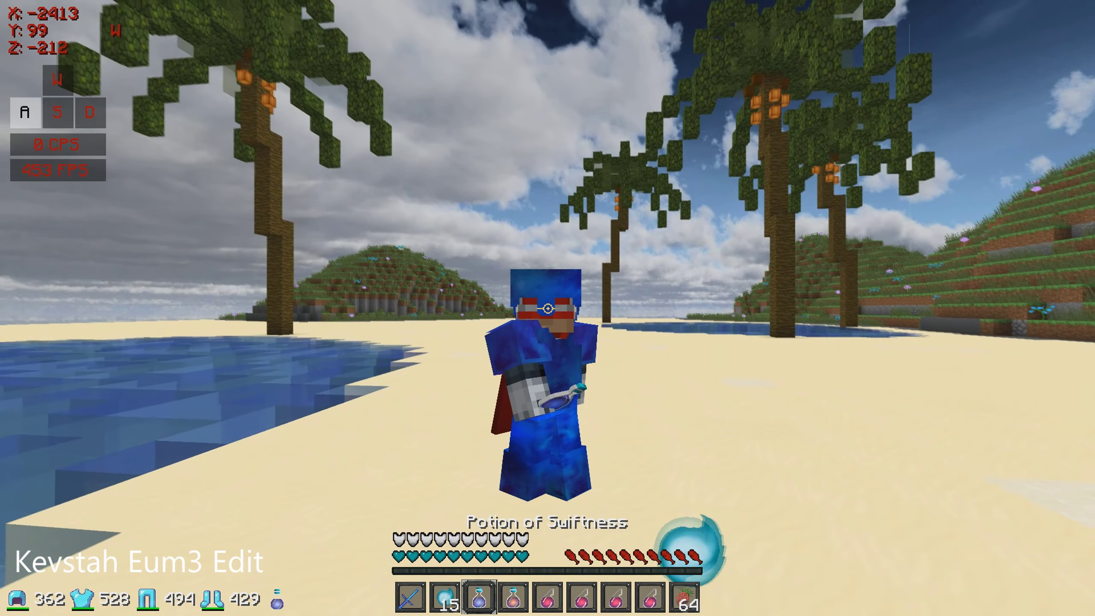
pyautogui.press('4')
pyautogui.rightClick(548, 307)
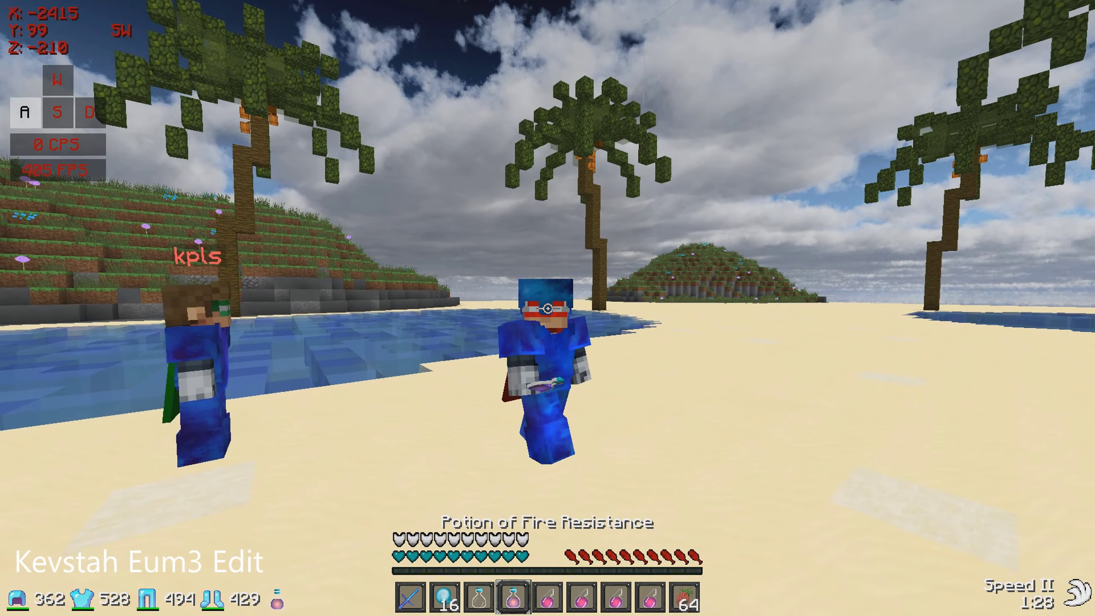
# Step: Cycle the F5 camera back to first person, then strafe and splash a healing potion
pyautogui.press('F5')
pyautogui.press('F5')
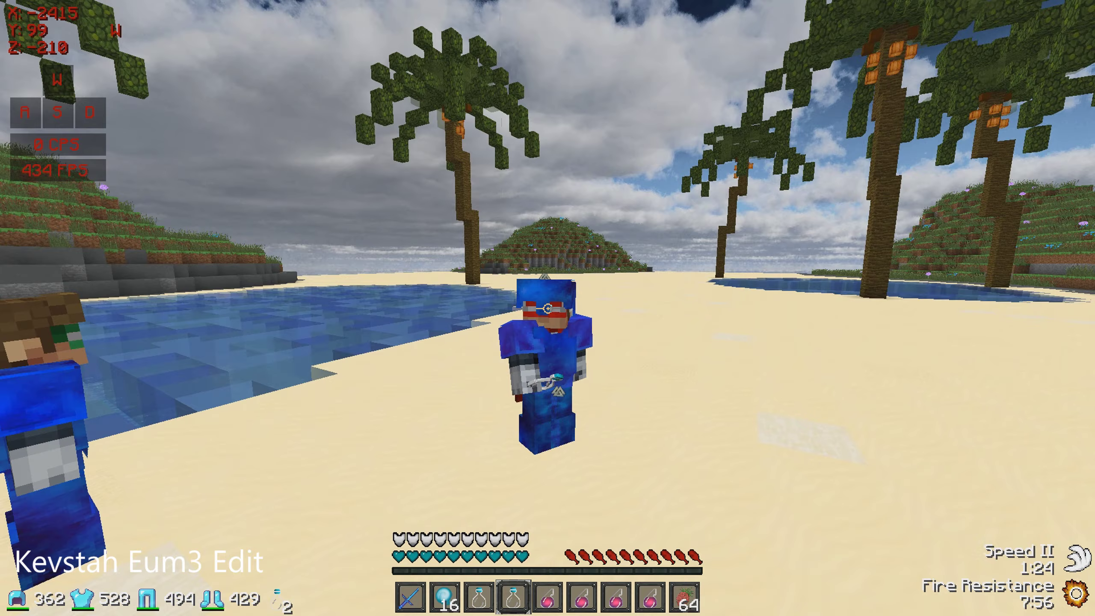
pyautogui.press('F5')
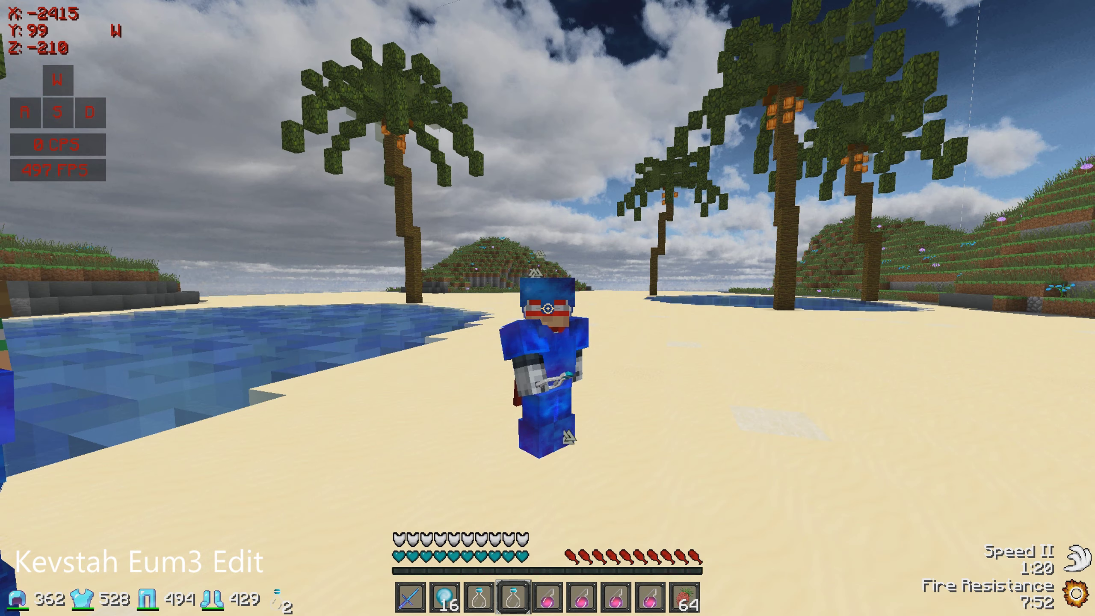
pyautogui.press('F5')
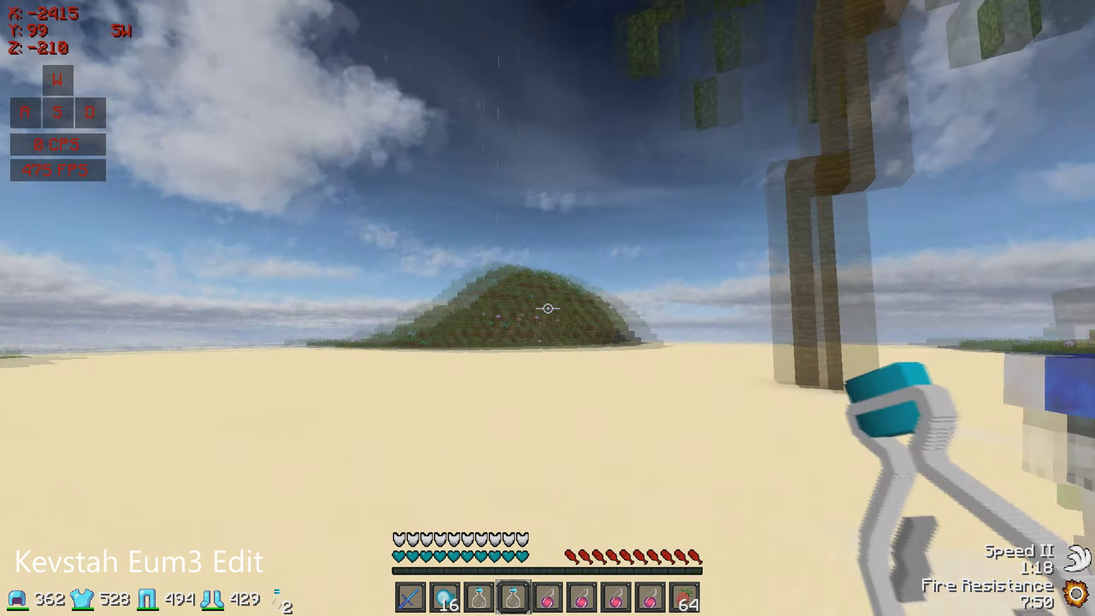
pyautogui.hotkey('w', 'd')
pyautogui.rightClick(547, 308)
# Step: Refill the hotbar with healing potions and hit the opponent three times
pyautogui.press('e')
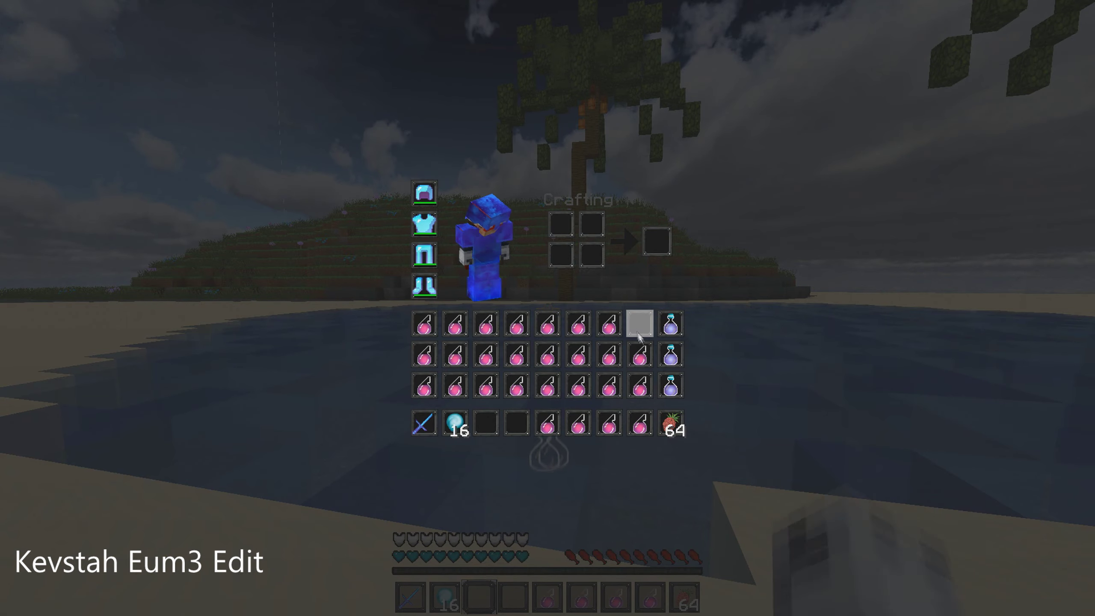
pyautogui.press('3')
pyautogui.press('e')
pyautogui.press('3')
pyautogui.press('1')
pyautogui.click(547, 309)
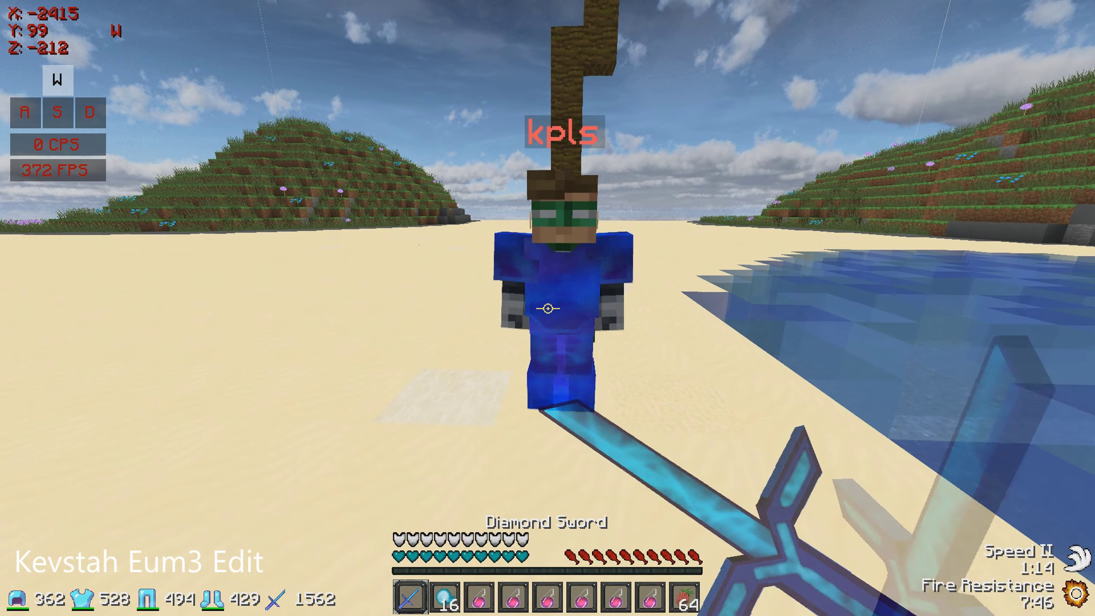
pyautogui.click(547, 308)
pyautogui.click(547, 308)
# Step: Splash four healing potions from slots 3, 4, 5 and 6 while backing off
pyautogui.press('3')
pyautogui.rightClick(547, 308)
pyautogui.press('4')
pyautogui.rightClick(547, 308)
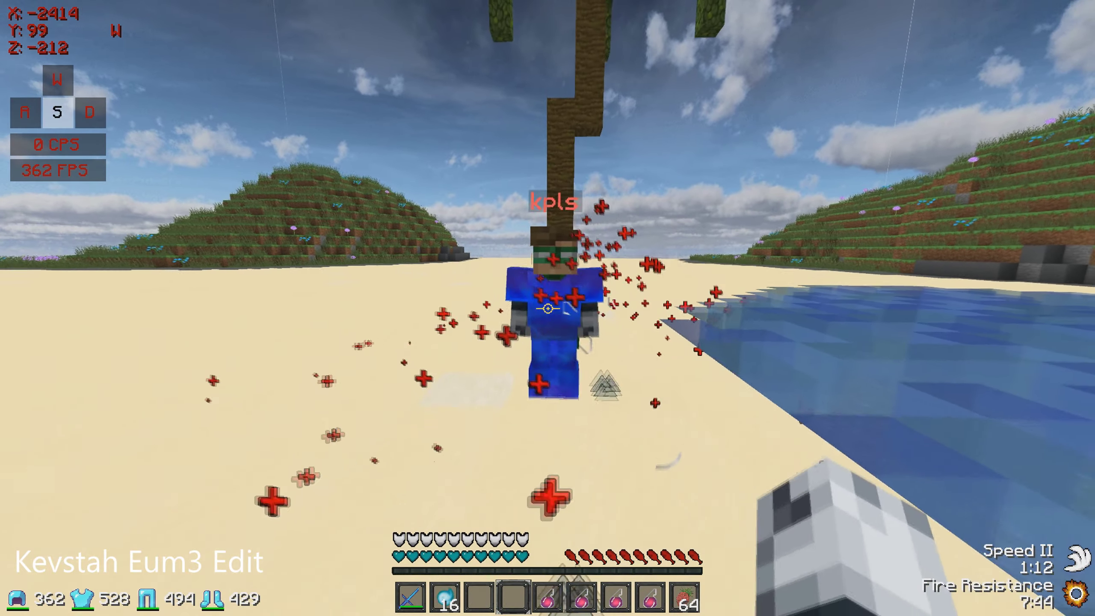
pyautogui.press('s')
pyautogui.press('5')
pyautogui.rightClick(547, 308)
pyautogui.press('6')
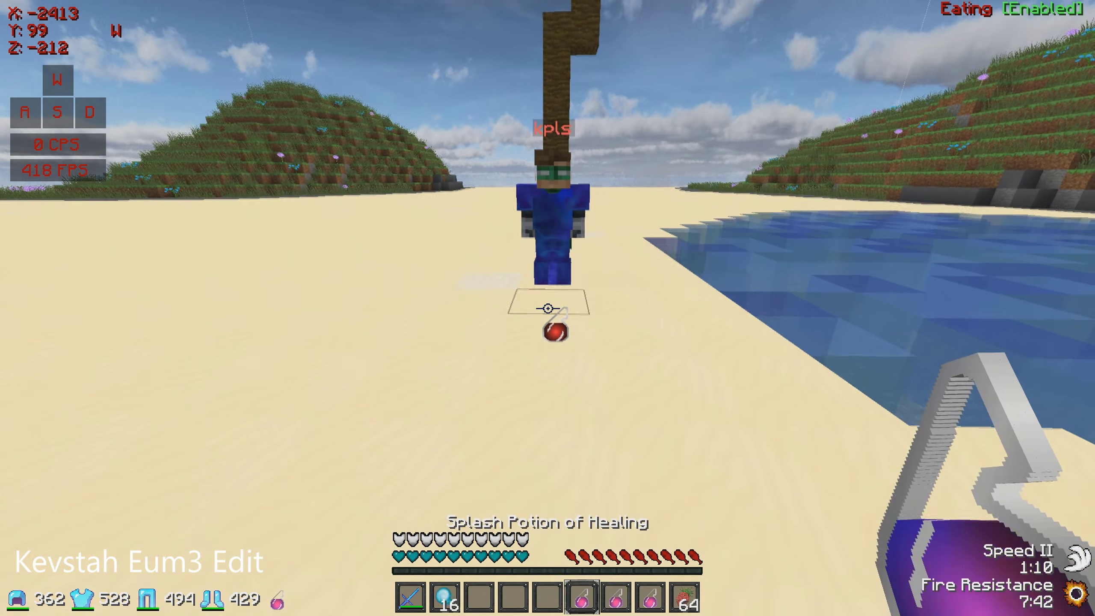
pyautogui.rightClick(548, 308)
pyautogui.press('a')
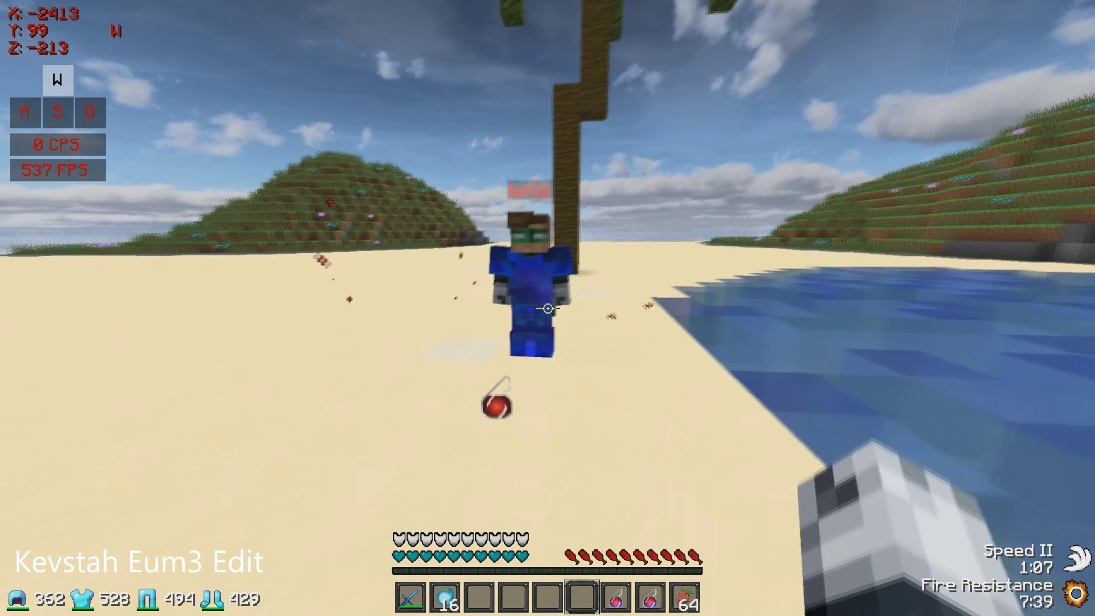
# Step: Strike the opponent three times, then splash the last healing potion from slot 8
pyautogui.press('1')
pyautogui.click(548, 309)
pyautogui.click(547, 308)
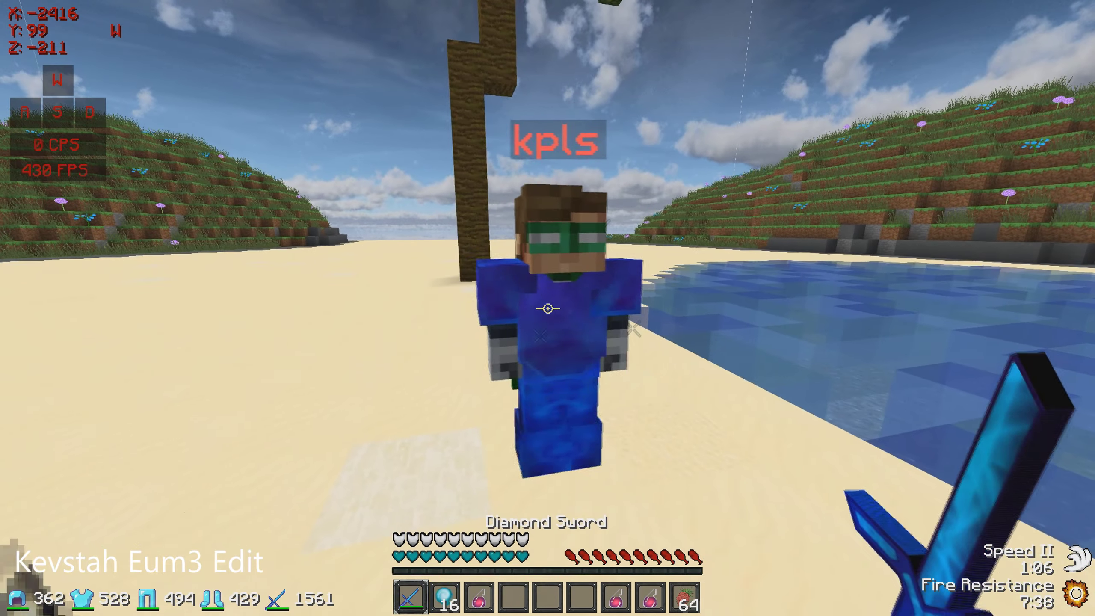
pyautogui.click(548, 309)
pyautogui.press('8')
pyautogui.rightClick(547, 309)
# Step: Move three more healing potions from the inventory into the hotbar
pyautogui.press('e')
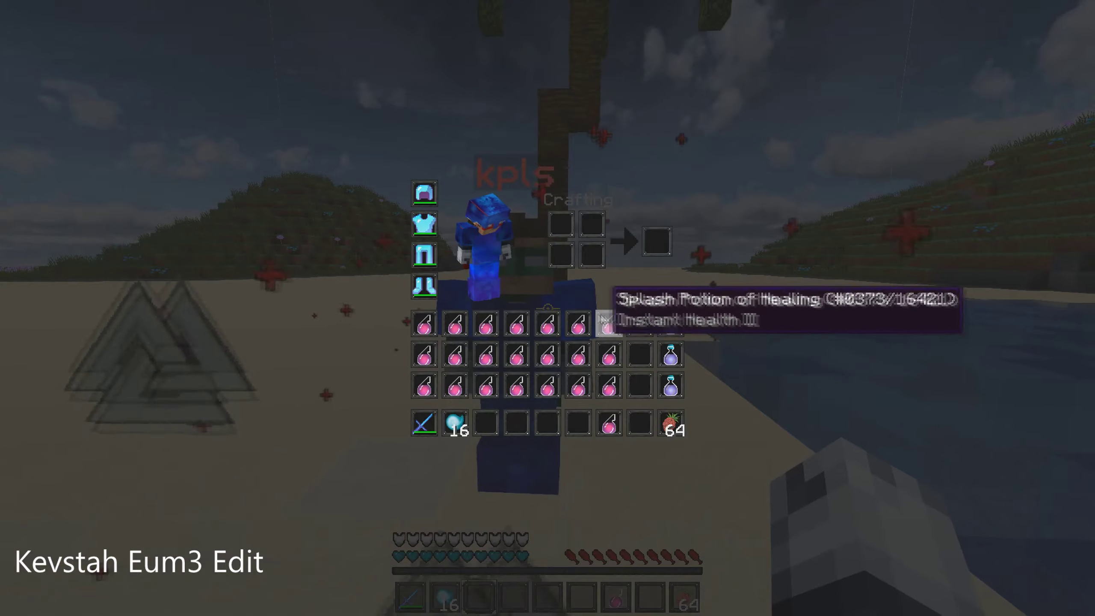
pyautogui.keyDown('shift'); pyautogui.click(639, 323); pyautogui.keyUp('shift')
pyautogui.keyDown('shift'); pyautogui.click(640, 355); pyautogui.keyUp('shift')
pyautogui.keyDown('shift'); pyautogui.click(578, 354); pyautogui.keyUp('shift')
# Step: Close the inventory and walk toward the opponent holding the Diamond Sword
pyautogui.press('e')
pyautogui.press('1')
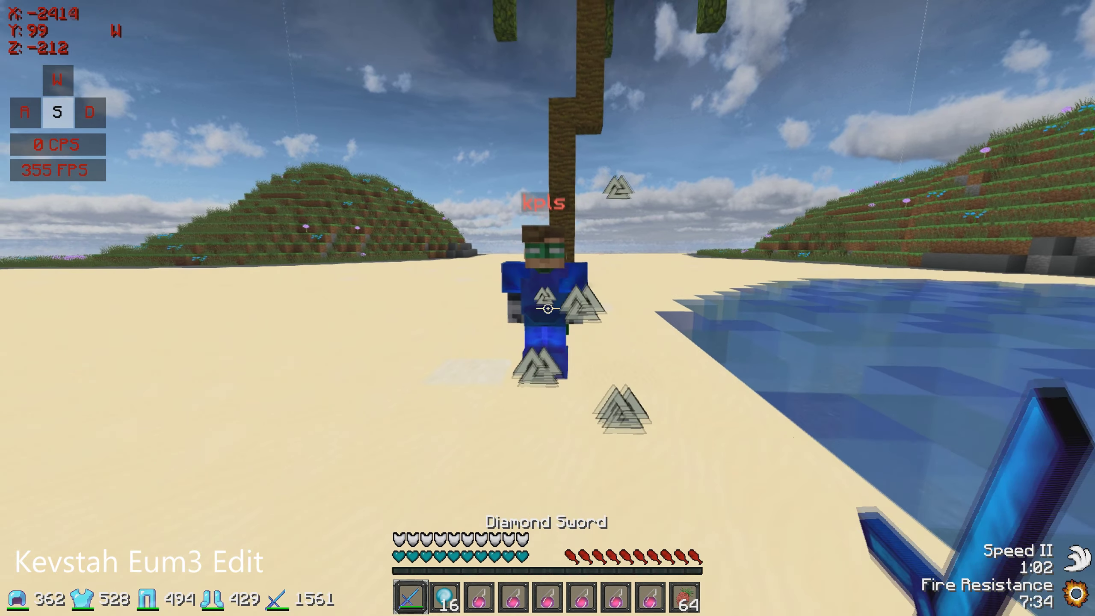
pyautogui.press('w')
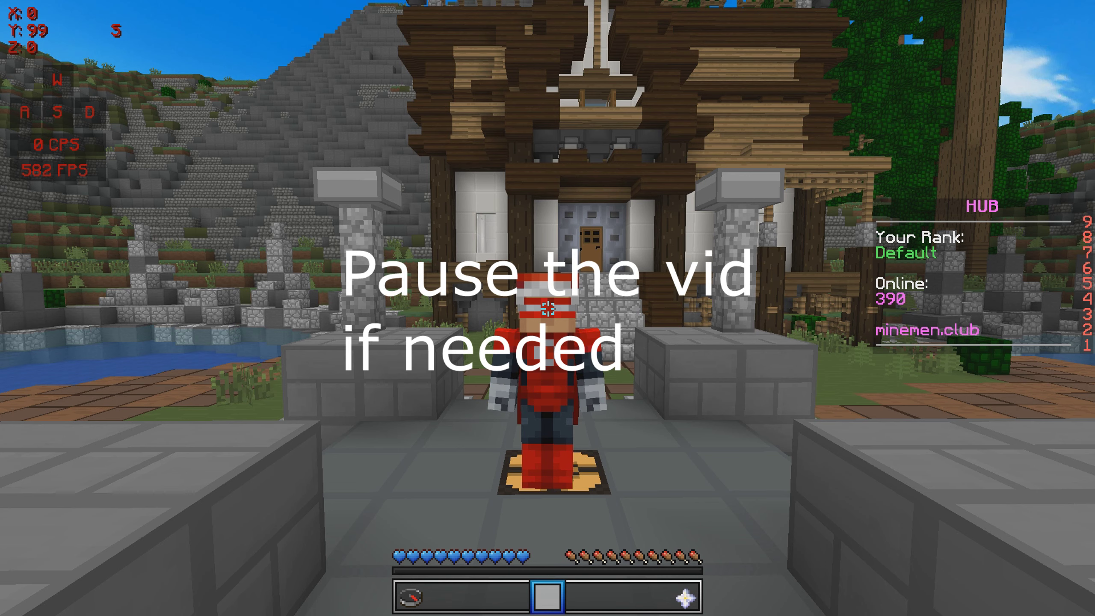
# Step: Open Options > Video Settings and show the Details and Animations settings
pyautogui.press('Escape')
pyautogui.click(498, 308)
pyautogui.click(390, 272)
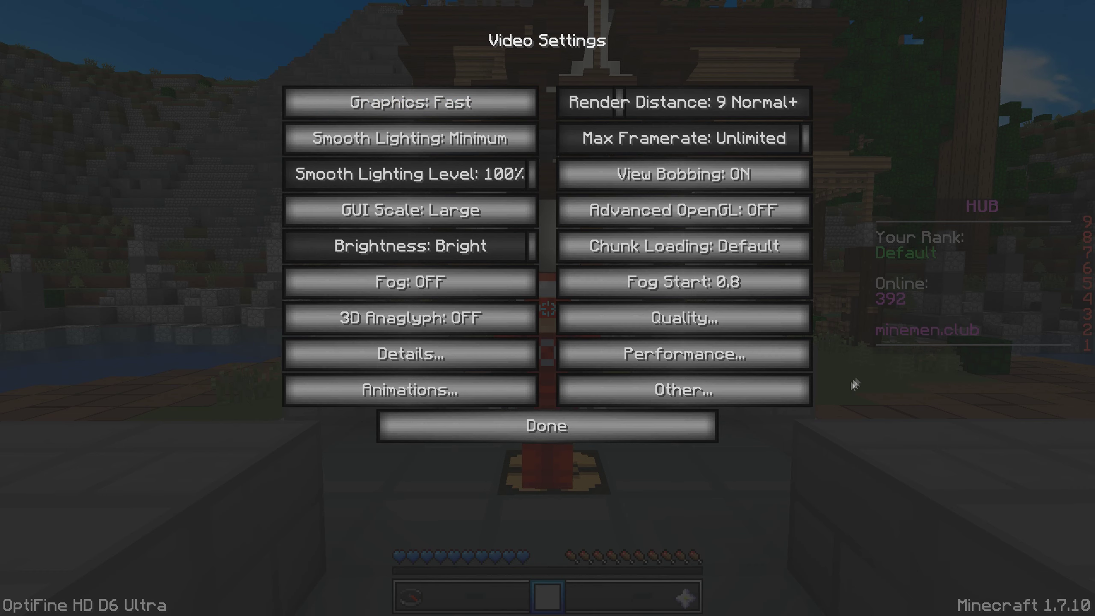
pyautogui.click(293, 354)
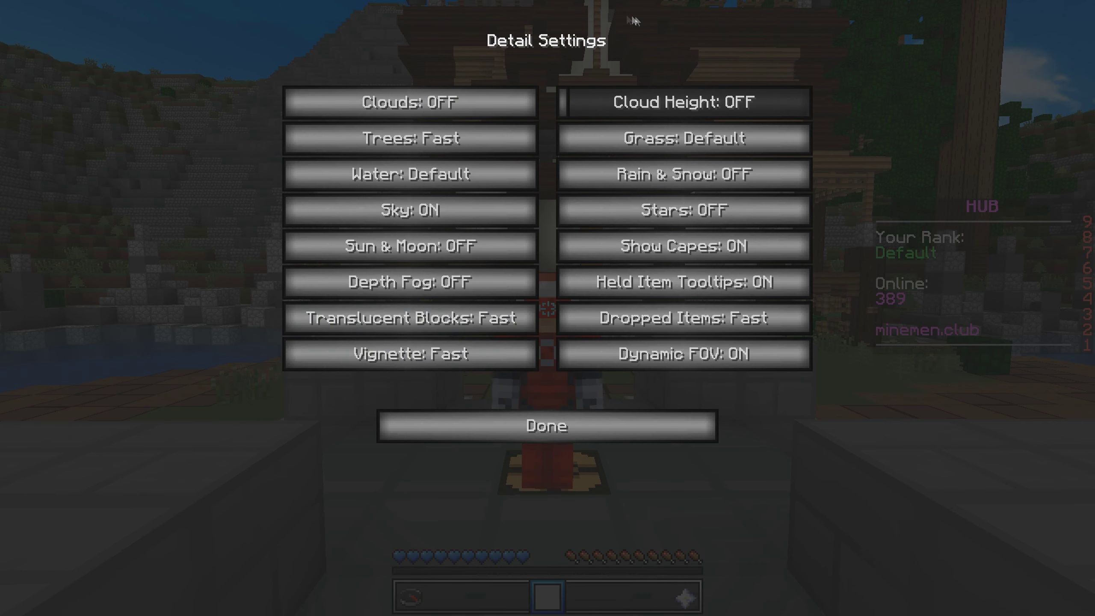
pyautogui.click(641, 435)
pyautogui.click(321, 385)
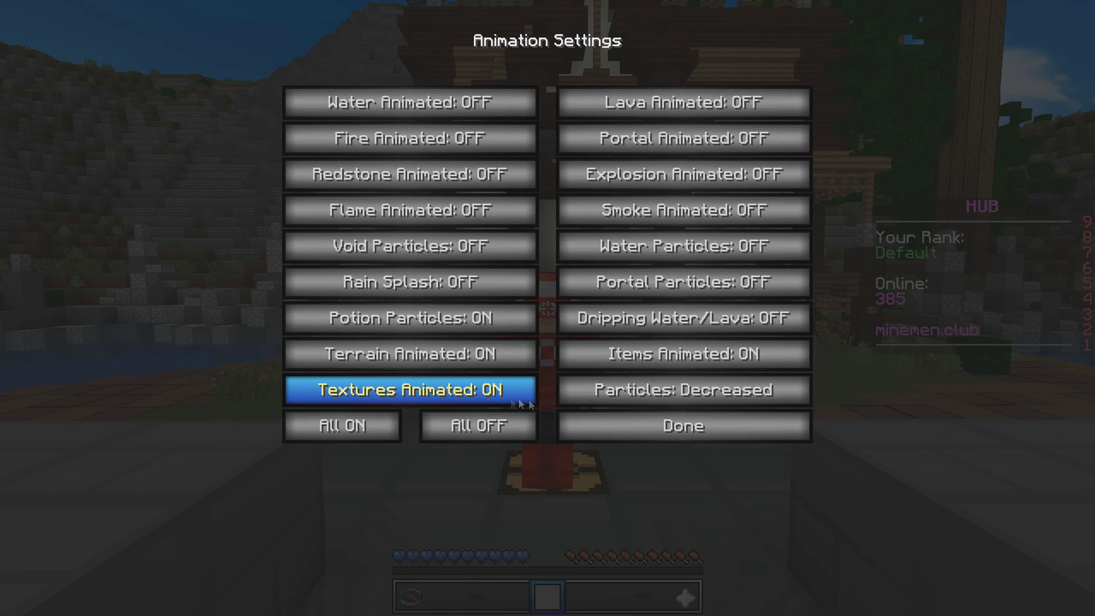
pyautogui.click(679, 427)
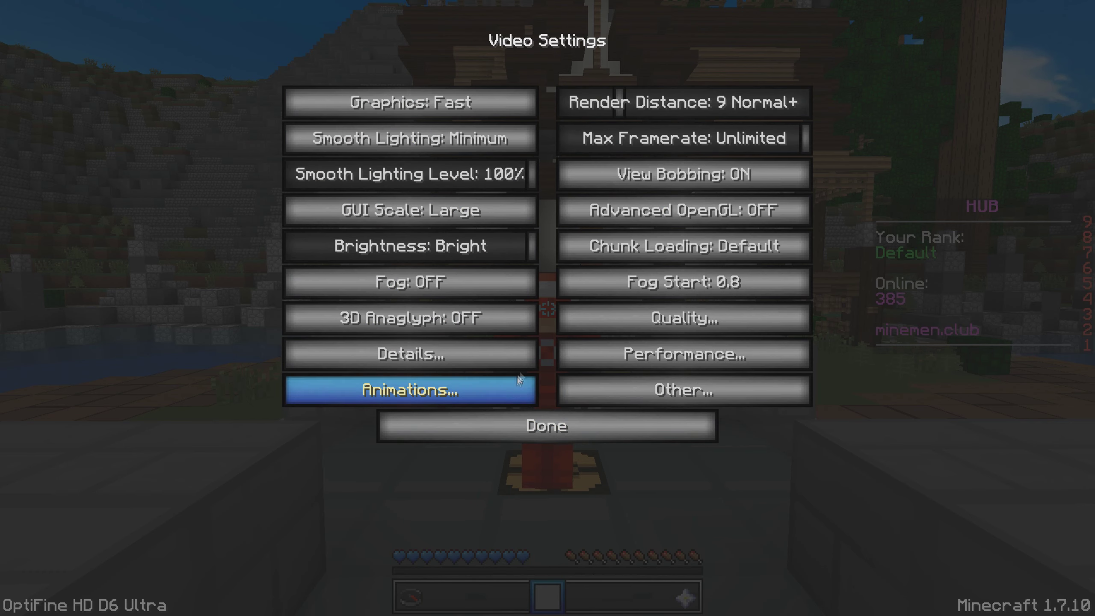
# Step: Show the Quality, Performance and Other video settings, then return to Options
pyautogui.click(630, 314)
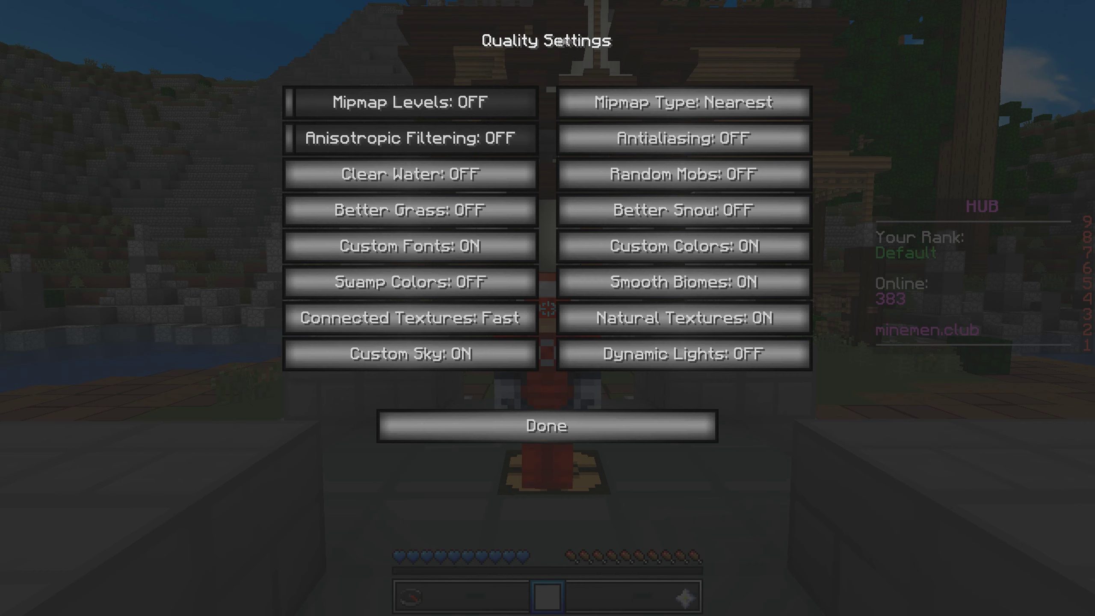
pyautogui.click(398, 419)
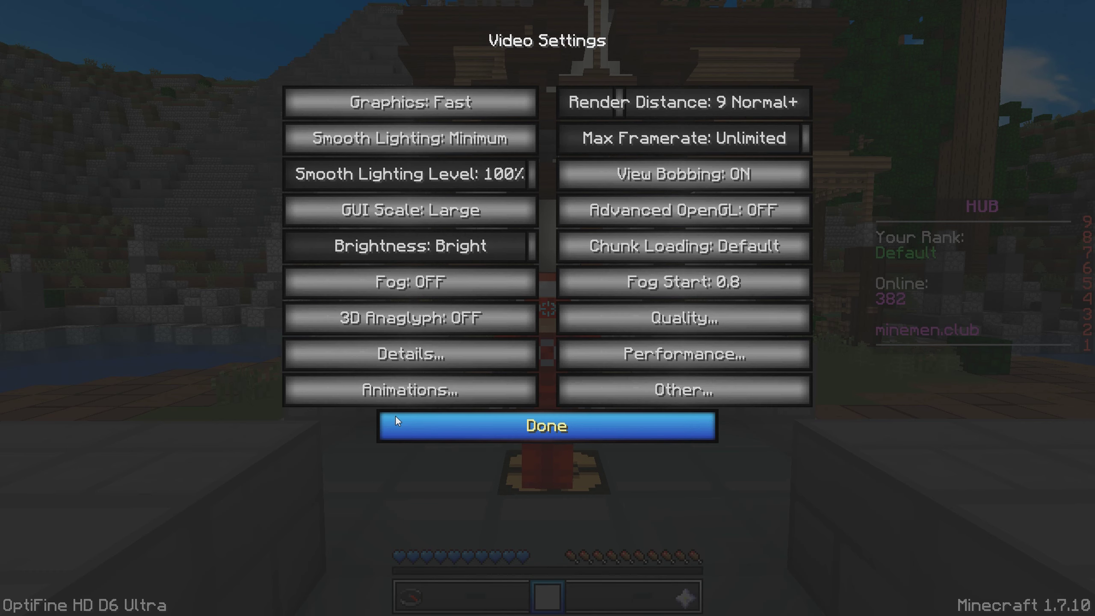
pyautogui.click(585, 353)
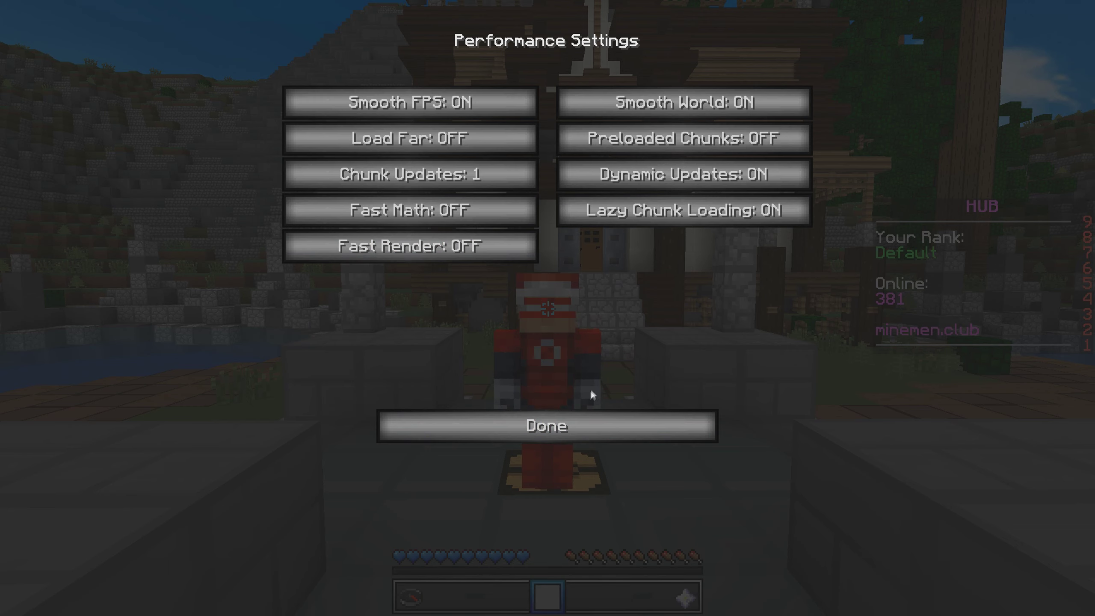
pyautogui.click(572, 424)
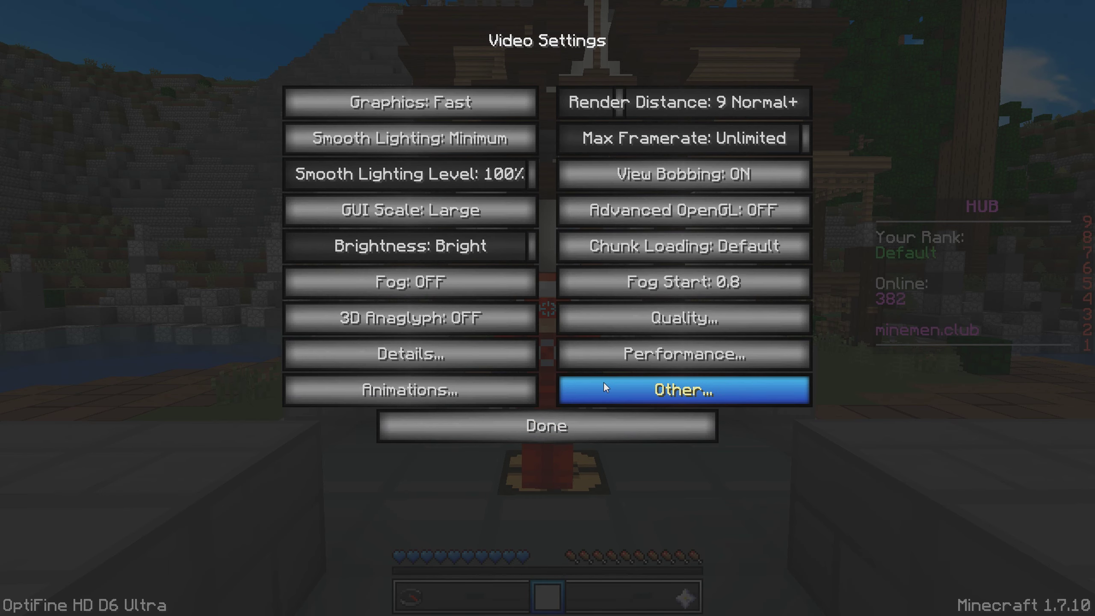
pyautogui.click(562, 390)
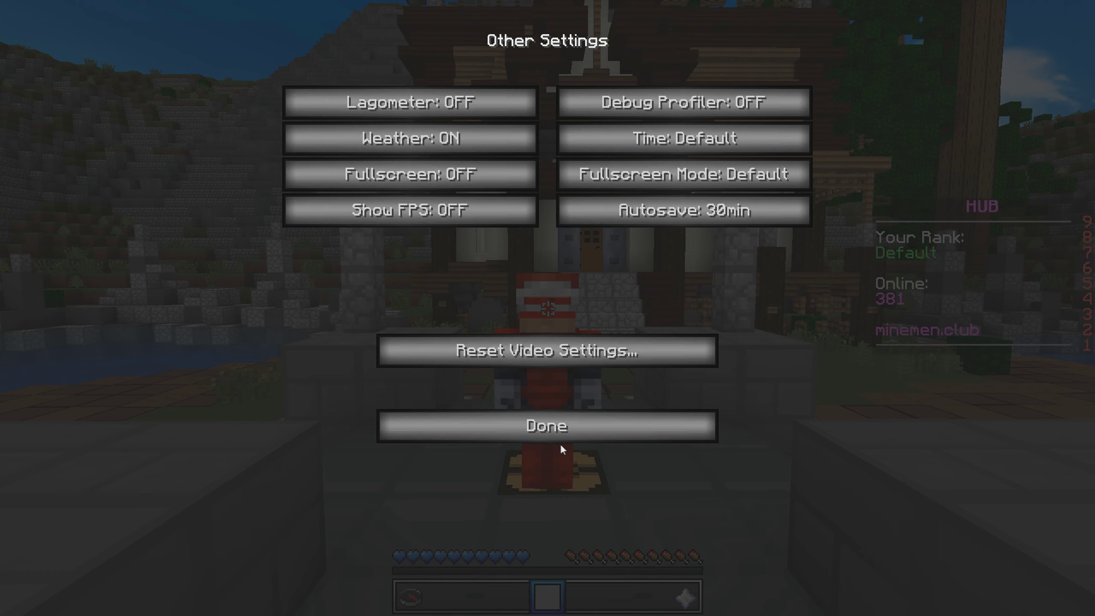
pyautogui.click(546, 431)
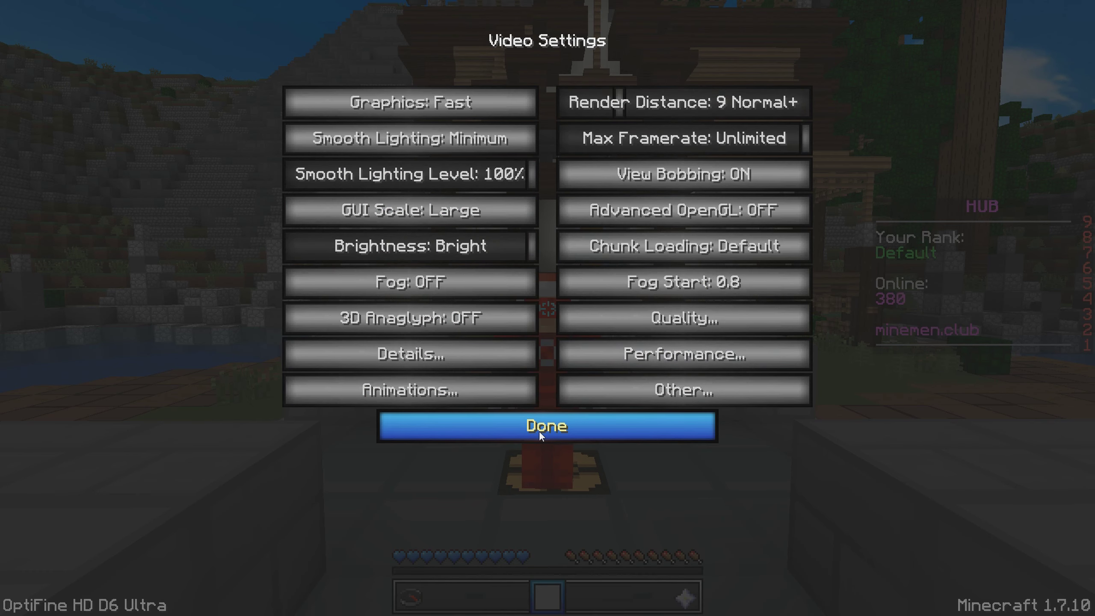
pyautogui.click(539, 430)
pyautogui.click(634, 276)
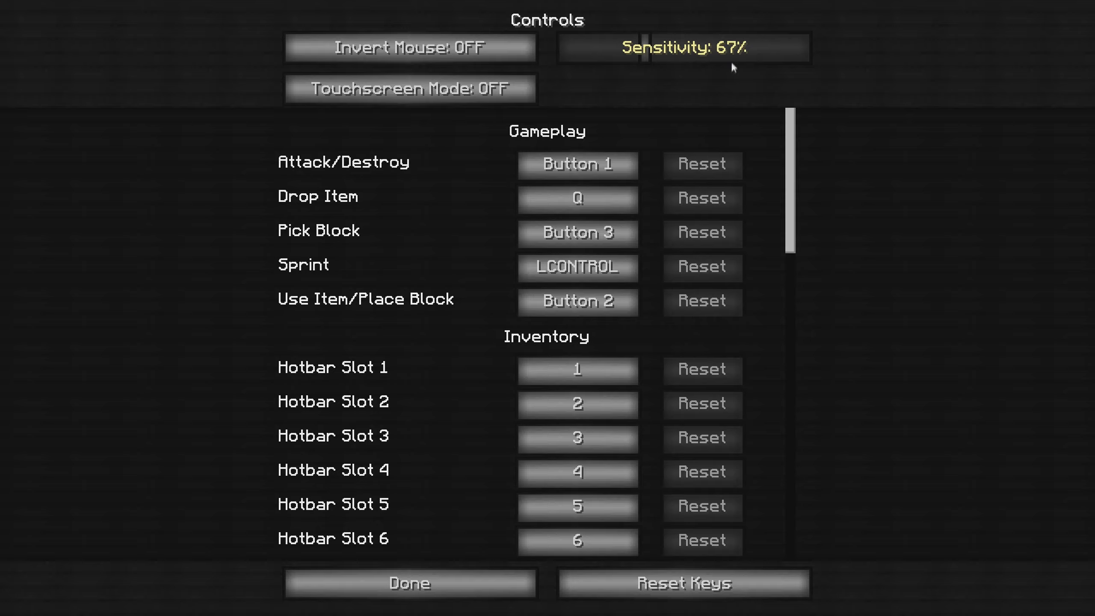
# Step: Scroll through the key bindings at 67% sensitivity, then close Controls and return to the game
pyautogui.moveTo(792, 145); pyautogui.dragTo(789, 462)
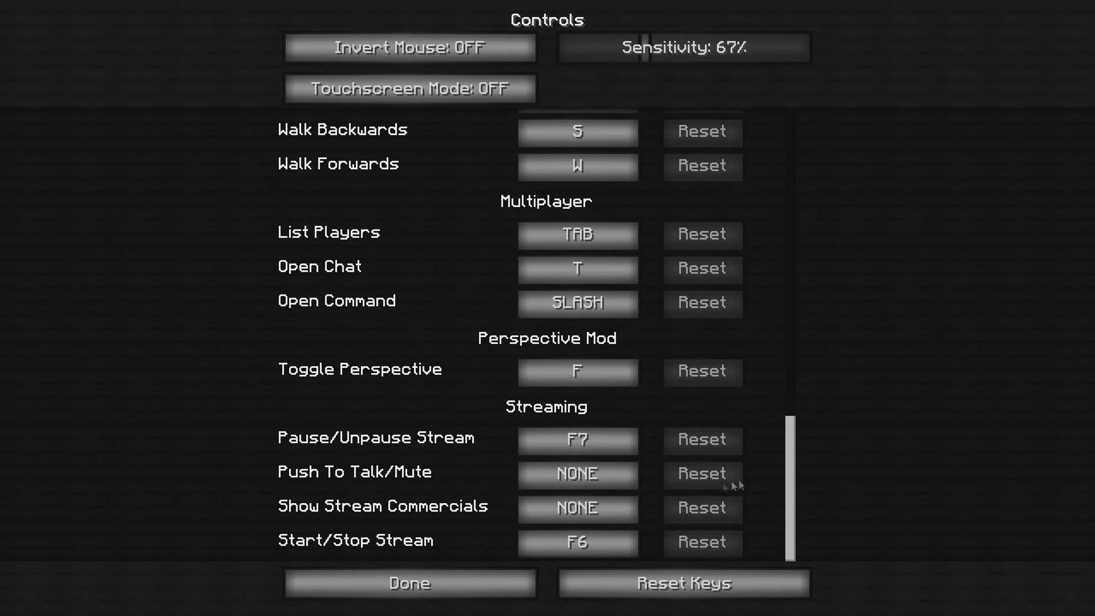
pyautogui.click(468, 575)
pyautogui.press('c')
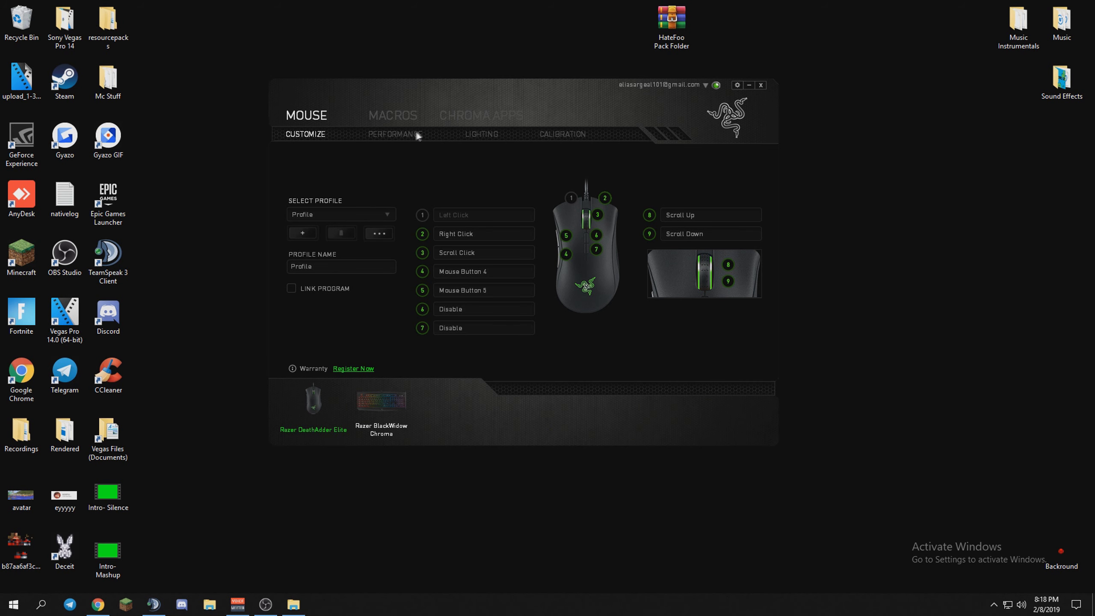
# Step: Show Razer Synapse's PERFORMANCE settings: 400 DPI, no acceleration, 500 Hz polling
pyautogui.click(407, 136)
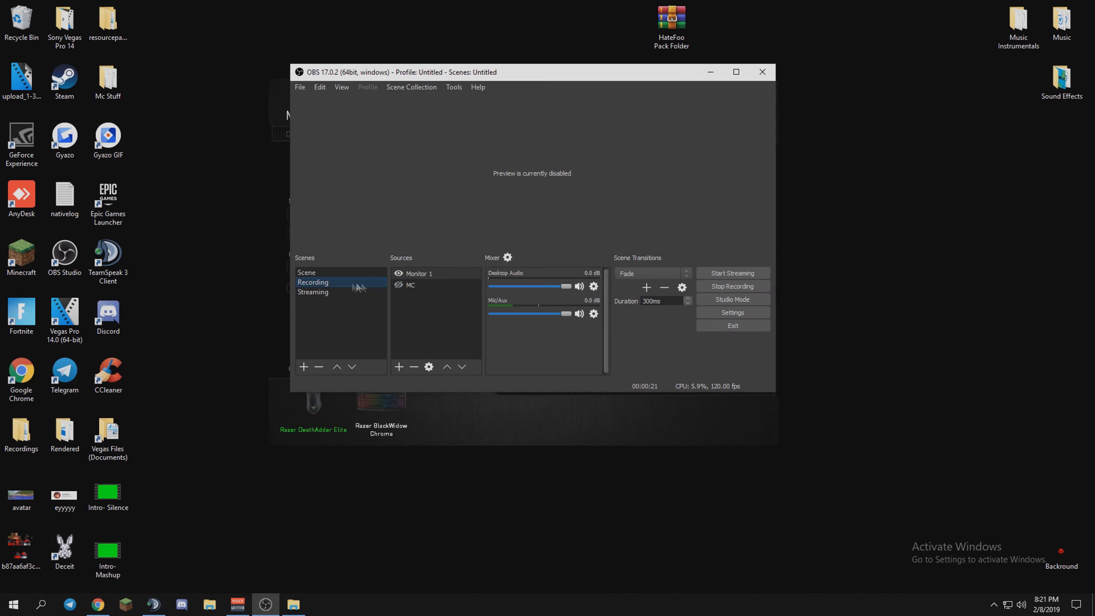
# Step: Open OBS Settings and view the Output streaming encoder: NVENC H.264, CBR, bitrate 6000
pyautogui.click(729, 312)
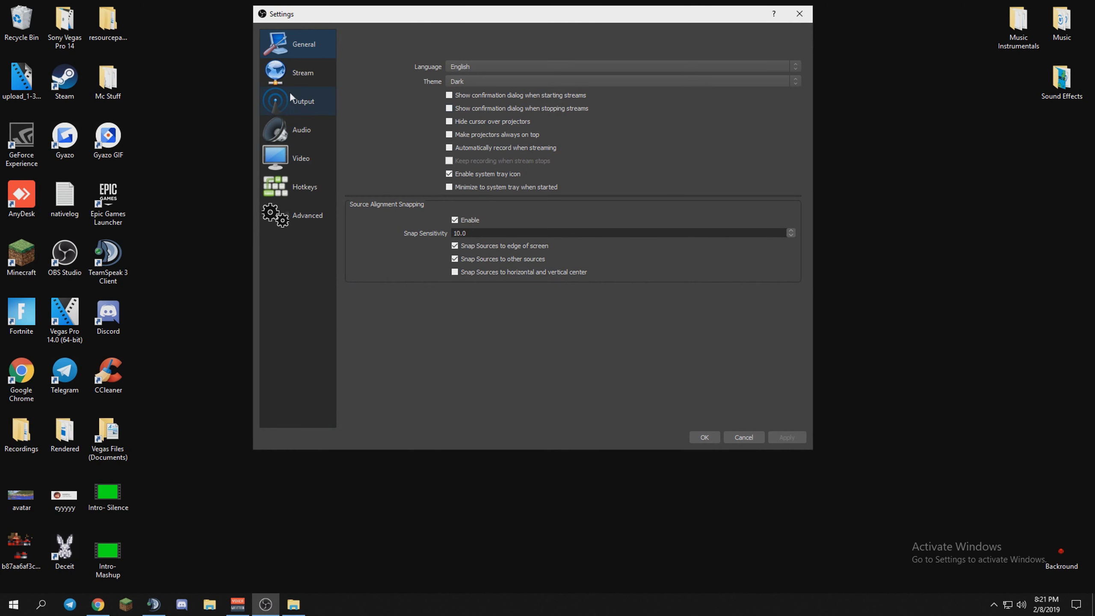
pyautogui.click(302, 72)
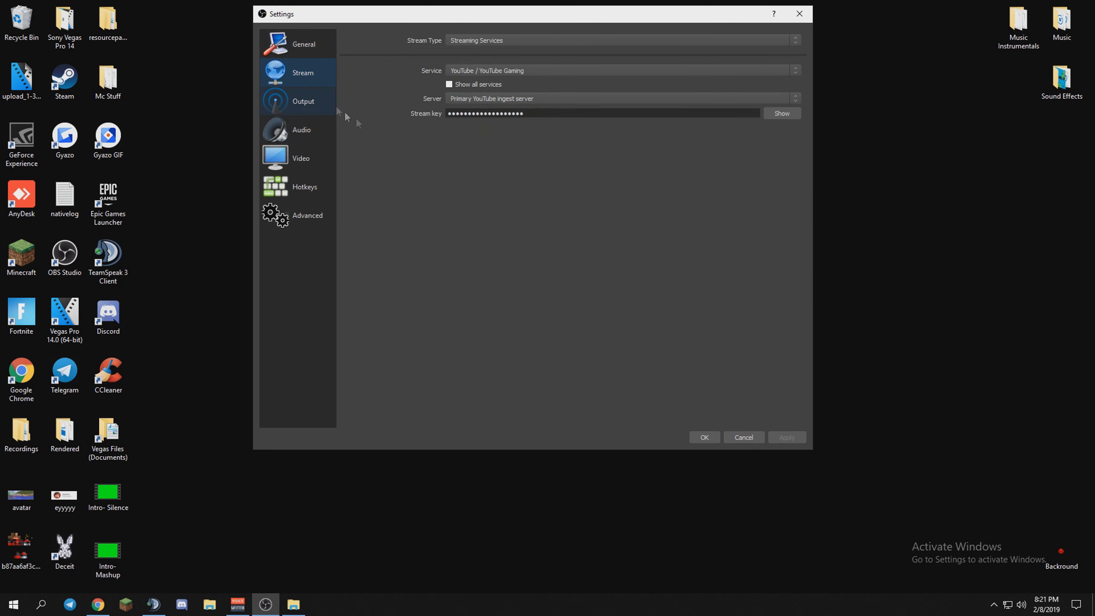
pyautogui.click(308, 99)
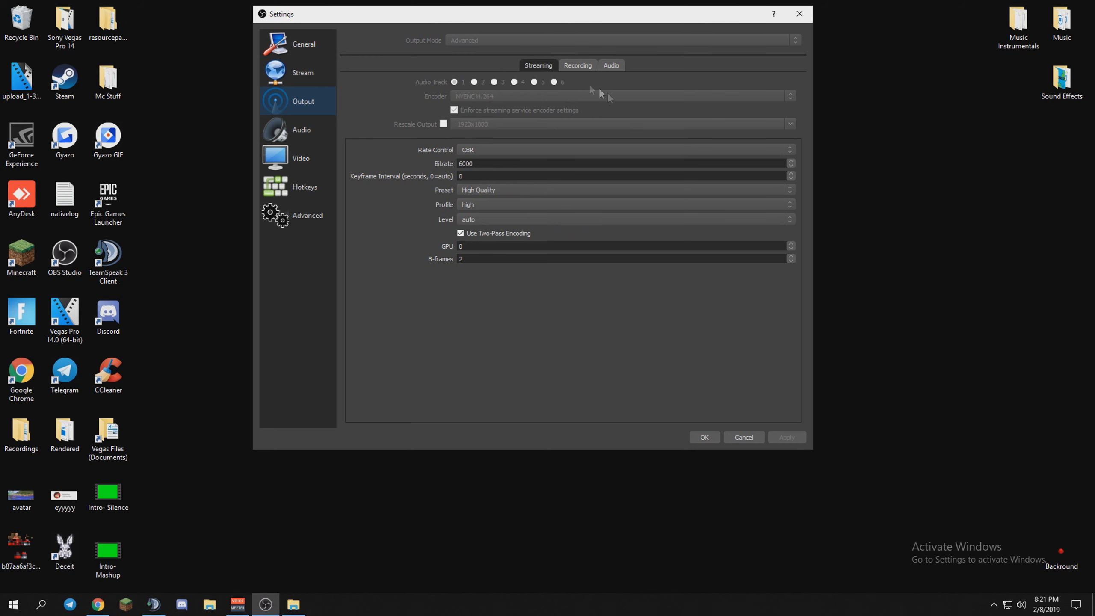
# Step: Show the Recording tab with mp4 format, NVENC H.264 and CBR at 90000 bitrate
pyautogui.click(580, 67)
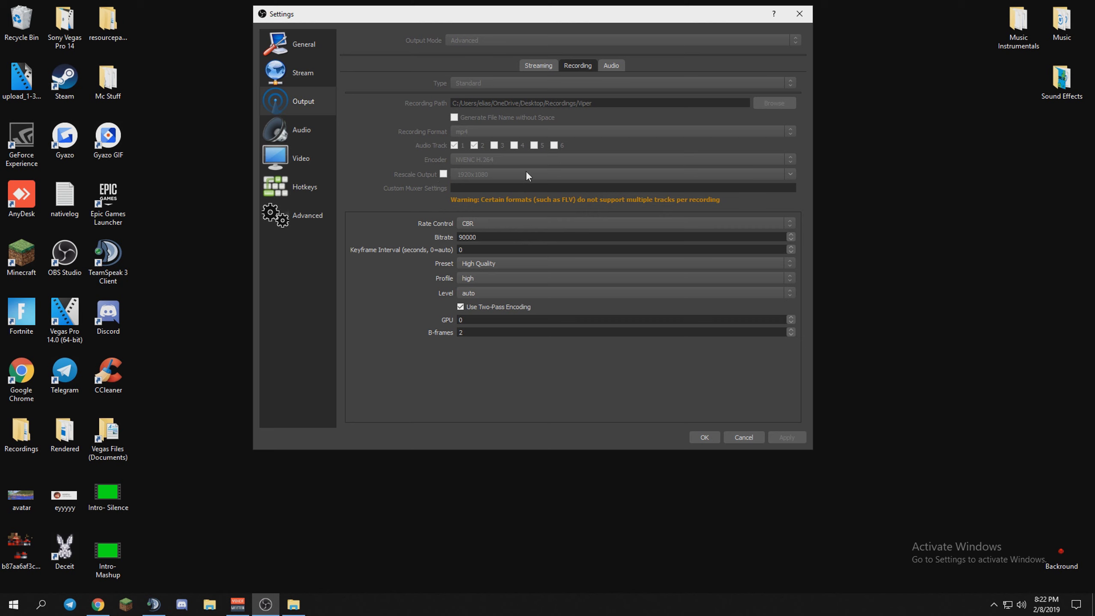
# Step: Review the Audio, Video and Hotkeys settings pages
pyautogui.click(307, 137)
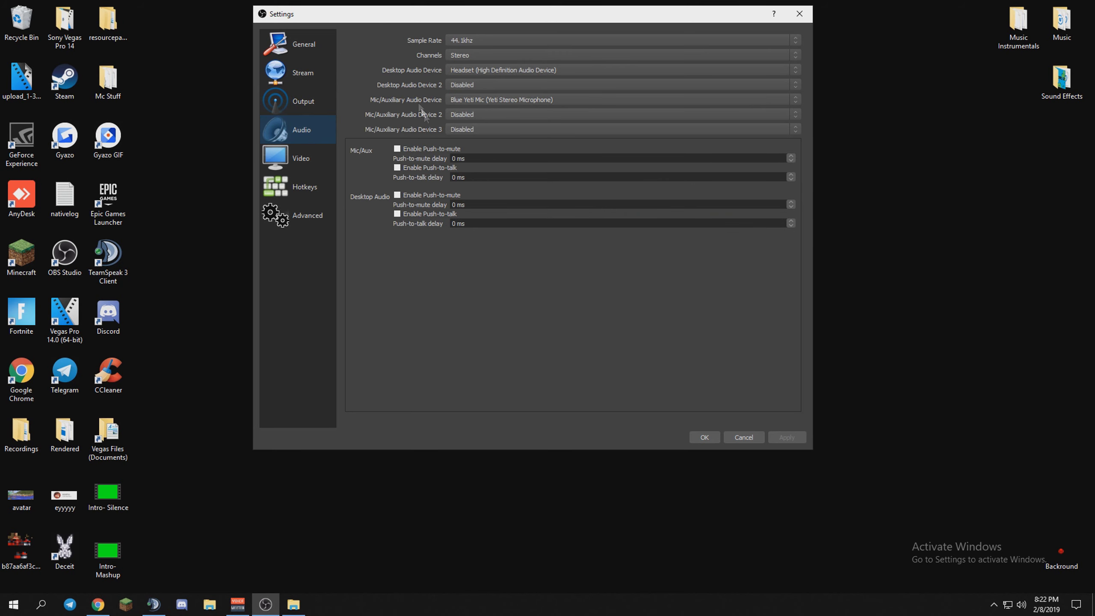
pyautogui.click(304, 168)
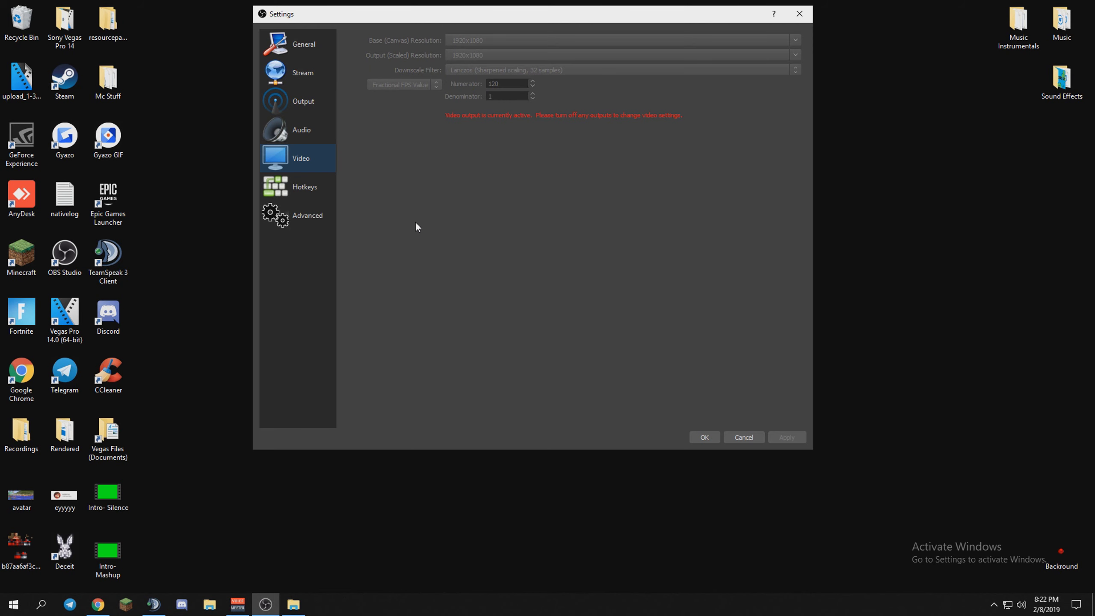
pyautogui.click(276, 187)
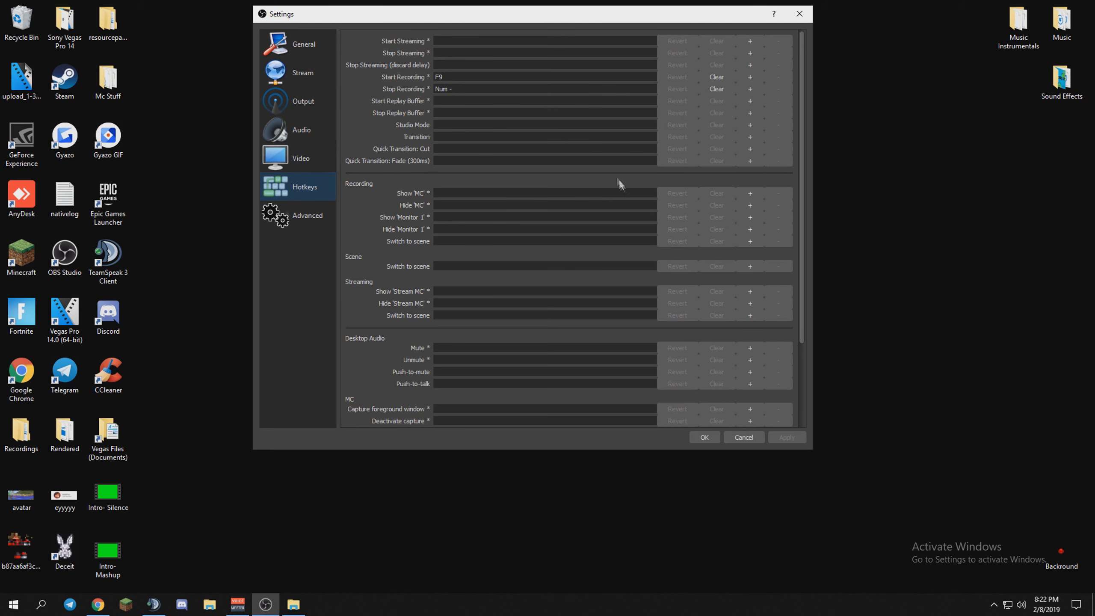
# Step: On the Advanced page keep Process Priority at High, then save and close Settings
pyautogui.click(311, 227)
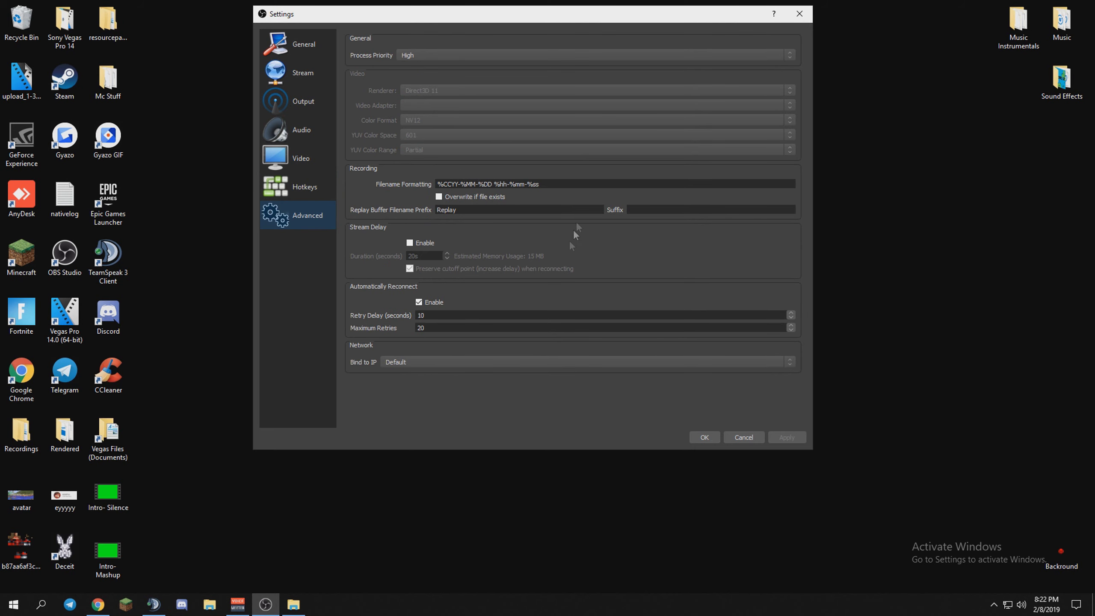
pyautogui.click(437, 56)
pyautogui.click(427, 65)
pyautogui.click(704, 437)
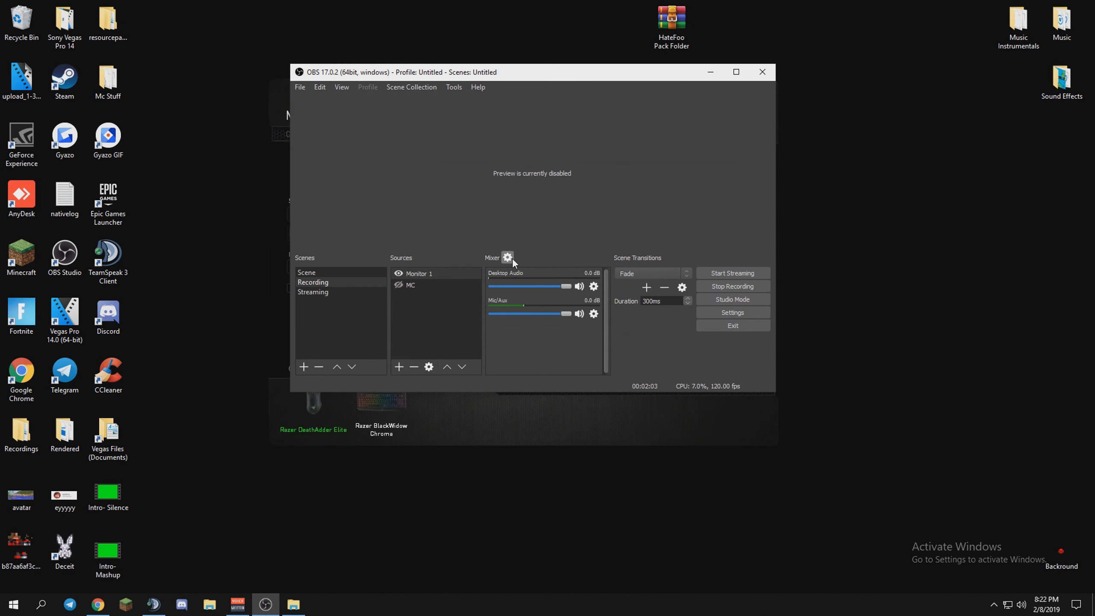
# Step: In Advanced Audio Properties, toggle Mic/Aux tracks 2, 3, 5 and Desktop Audio tracks 5 and 1
pyautogui.click(509, 258)
pyautogui.moveTo(450, 135); pyautogui.dragTo(434, 63)
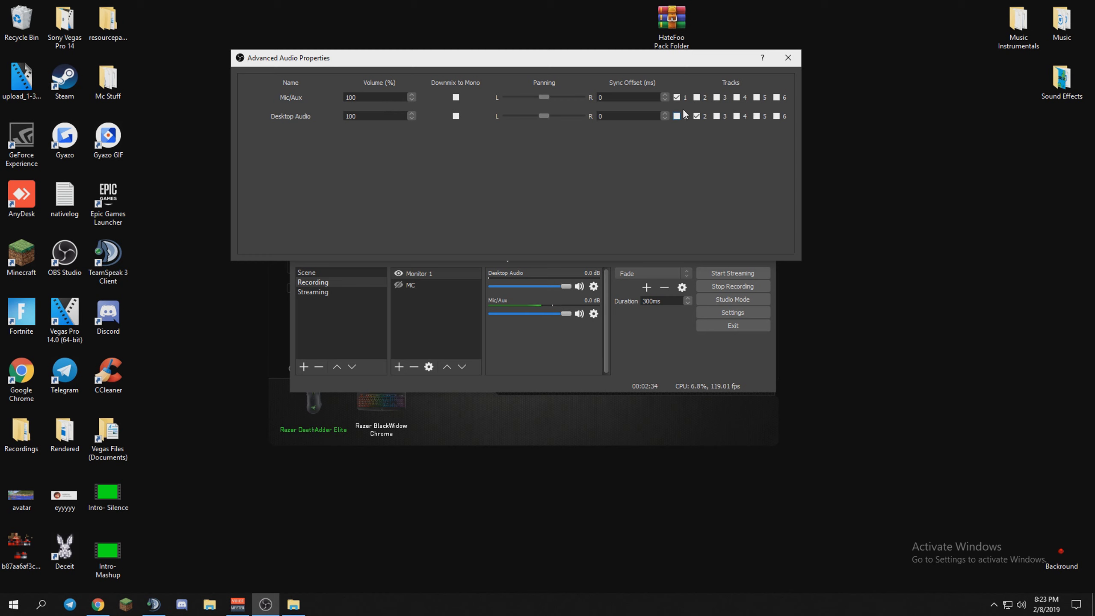
pyautogui.click(697, 97)
pyautogui.click(716, 97)
pyautogui.click(757, 98)
pyautogui.click(756, 116)
pyautogui.click(676, 116)
# Step: Put Desktop Audio on track 2, close audio properties, and arrange the OBS and recordings windows
pyautogui.click(697, 116)
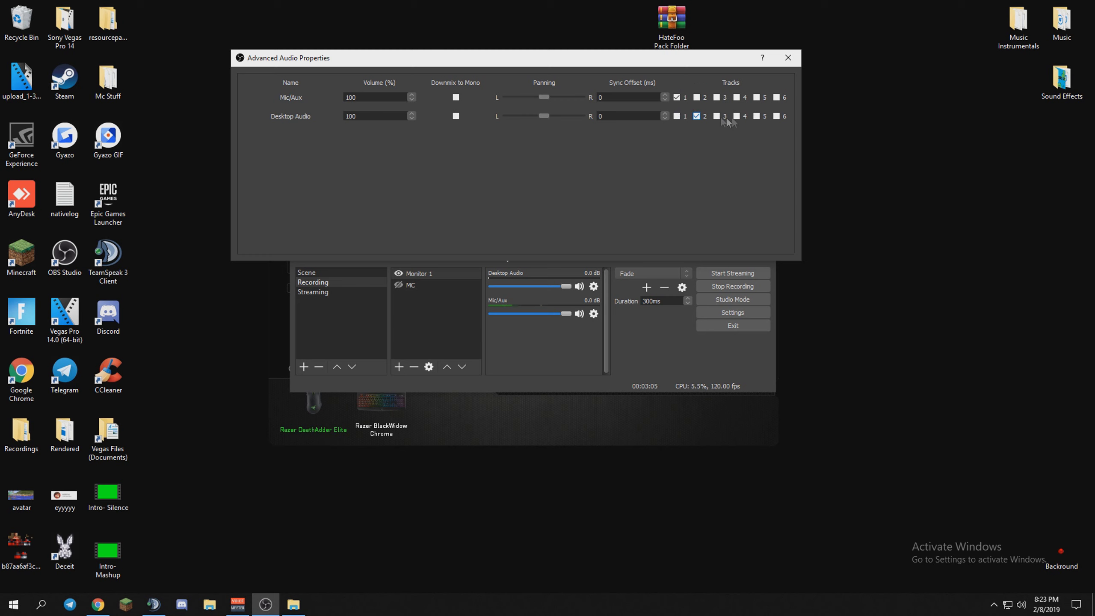
pyautogui.click(787, 58)
pyautogui.moveTo(372, 74); pyautogui.dragTo(323, 98)
pyautogui.moveTo(237, 81); pyautogui.dragTo(176, 38)
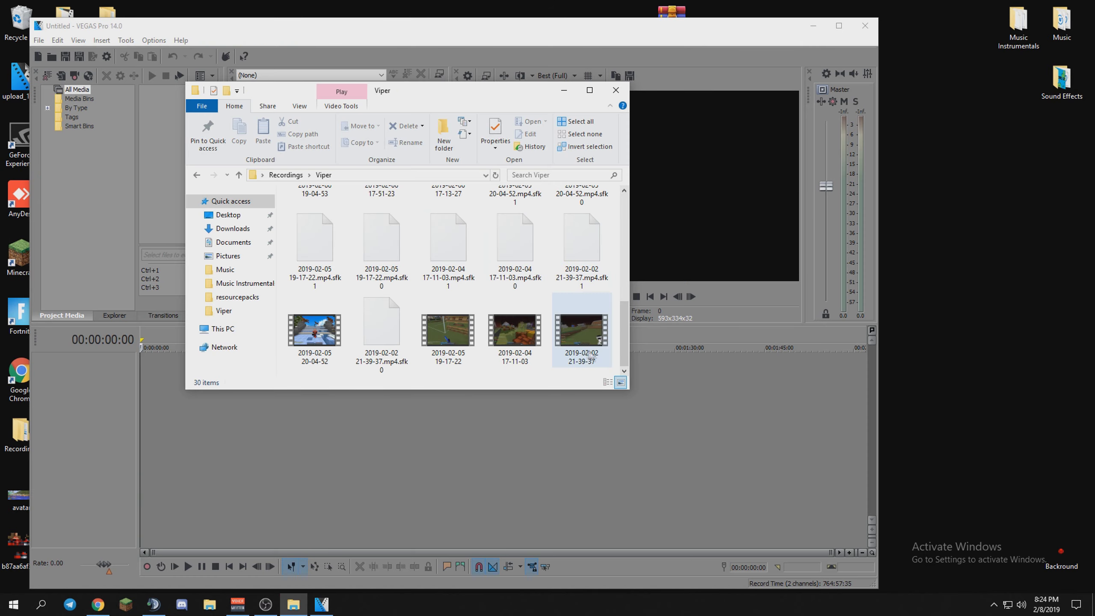
pyautogui.moveTo(629, 394)
pyautogui.mouseDown()
pyautogui.moveTo(695, 429)
pyautogui.moveTo(576, 356)
pyautogui.moveTo(617, 395)
pyautogui.mouseUp()
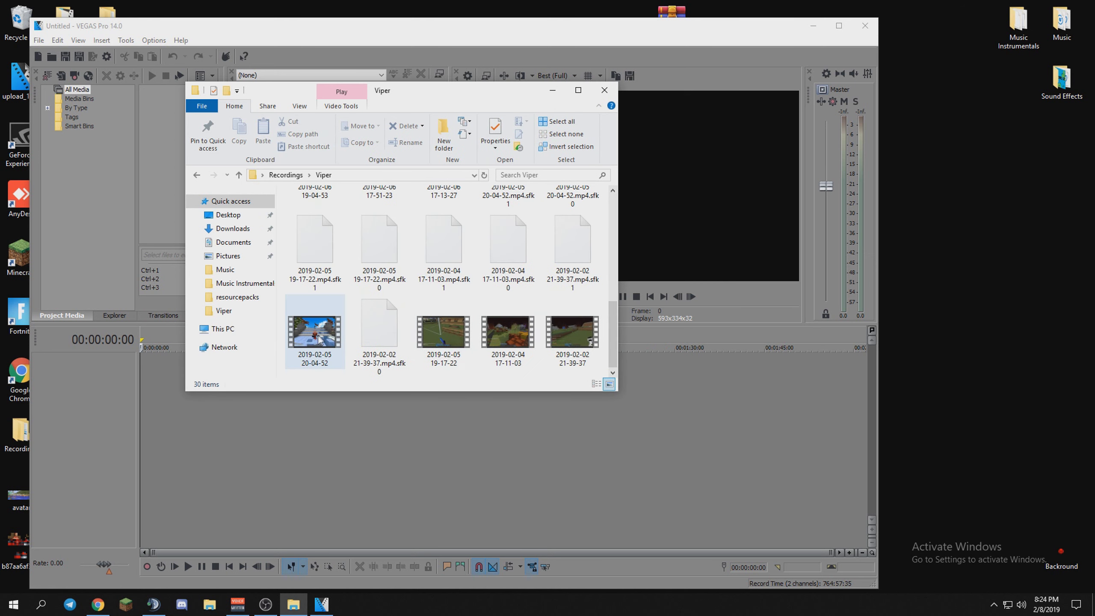
# Step: Place the 20-04-52 recording onto the Vegas timeline and move playback to 00:00:07:08
pyautogui.moveTo(314, 332); pyautogui.dragTo(166, 377)
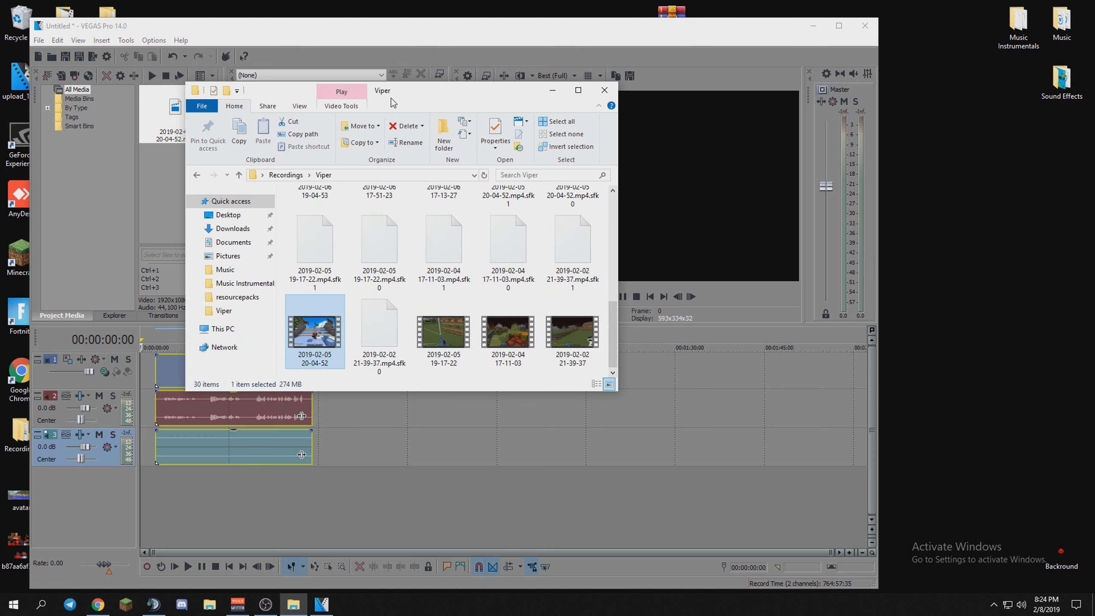
pyautogui.click(552, 90)
pyautogui.click(216, 417)
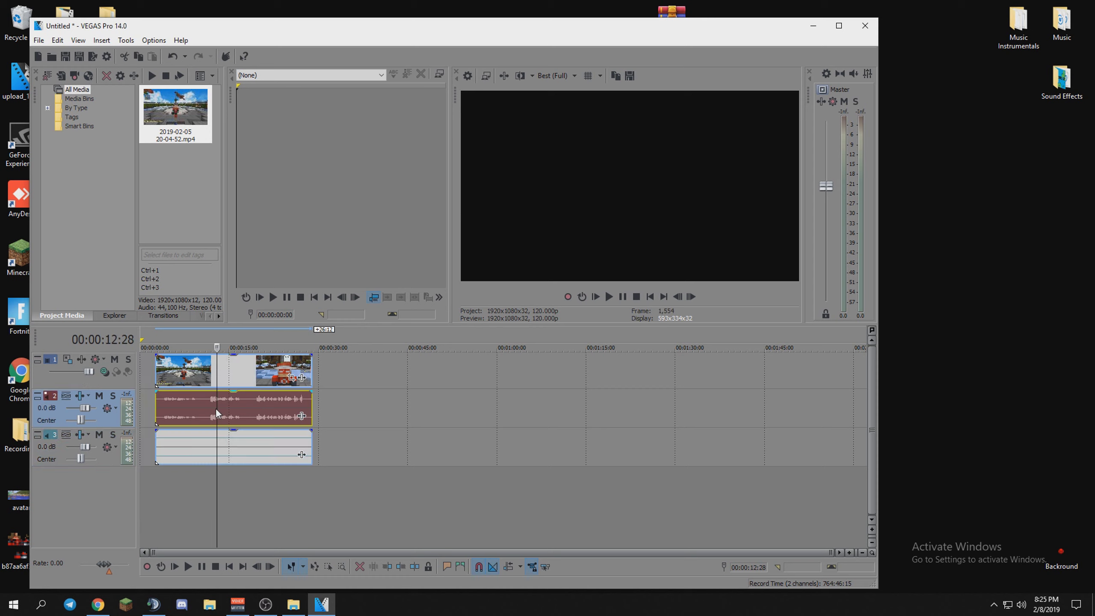
pyautogui.click(183, 445)
# Step: Delete the two audio clips and both audio tracks, then slide the video to the timeline start
pyautogui.rightClick(201, 413)
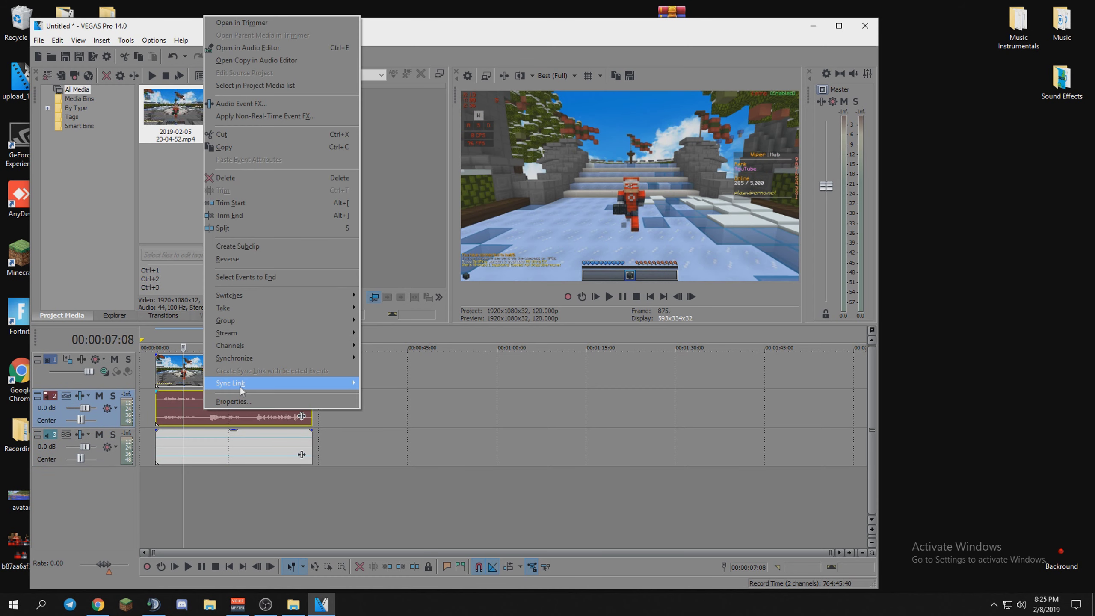
pyautogui.click(241, 177)
pyautogui.rightClick(239, 445)
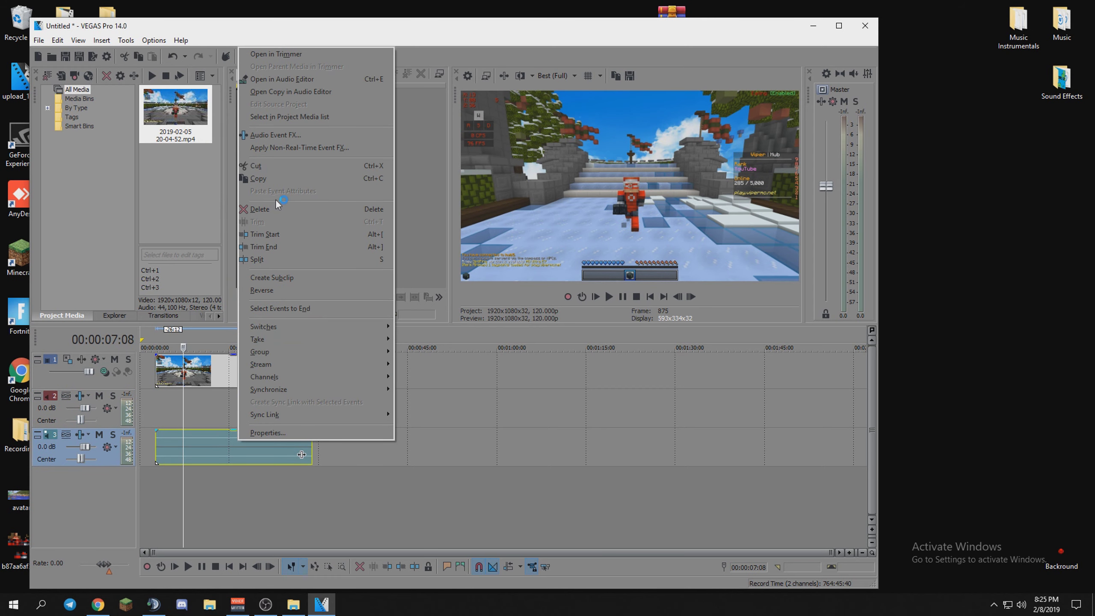
pyautogui.click(250, 210)
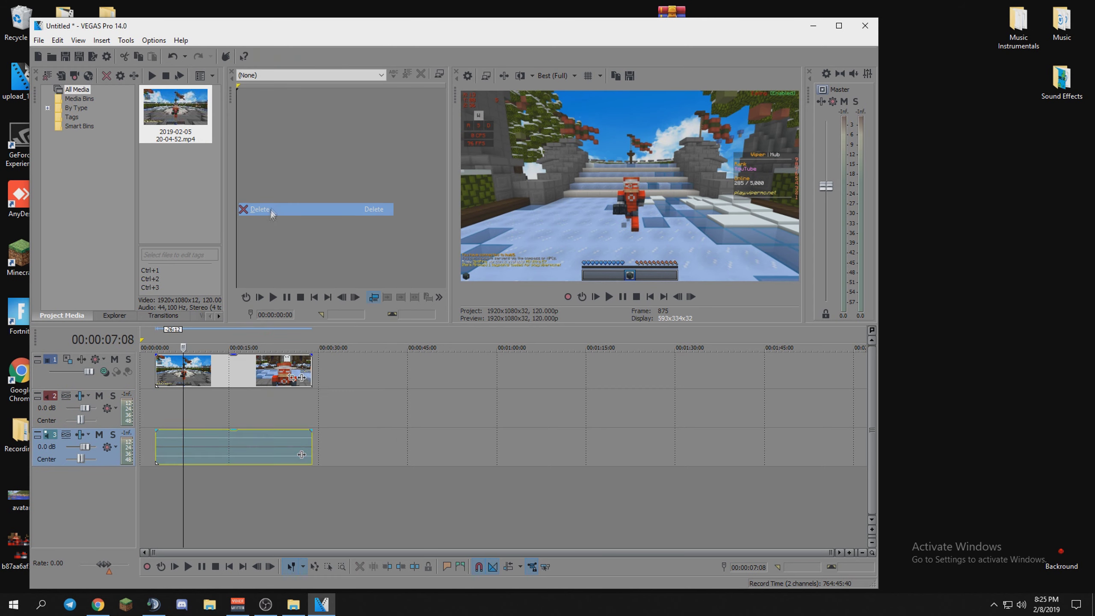
pyautogui.rightClick(114, 418)
pyautogui.click(162, 213)
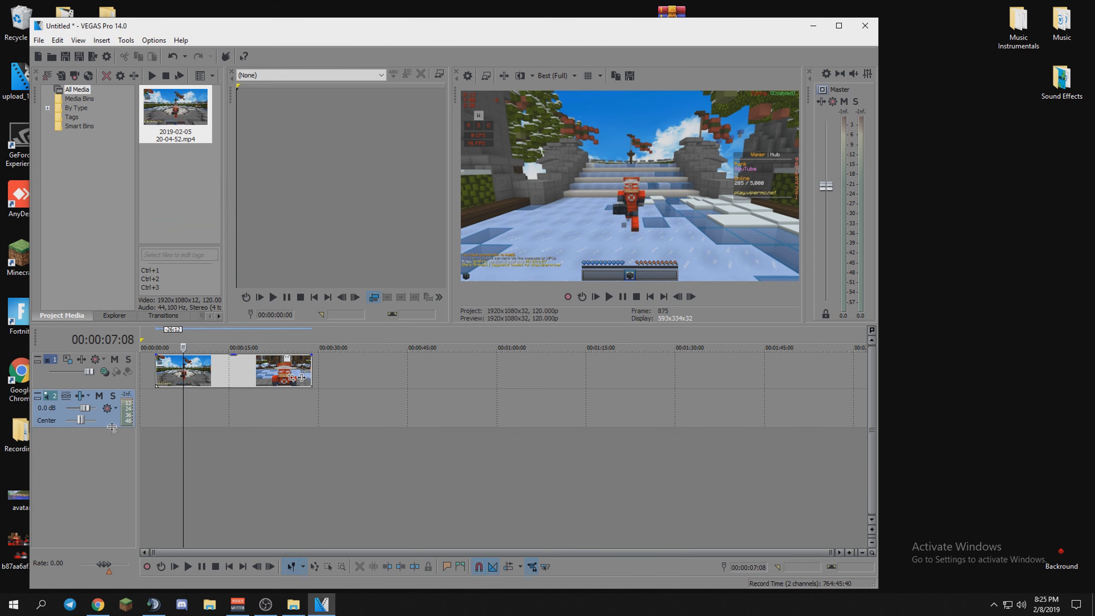
pyautogui.rightClick(113, 412)
pyautogui.click(155, 213)
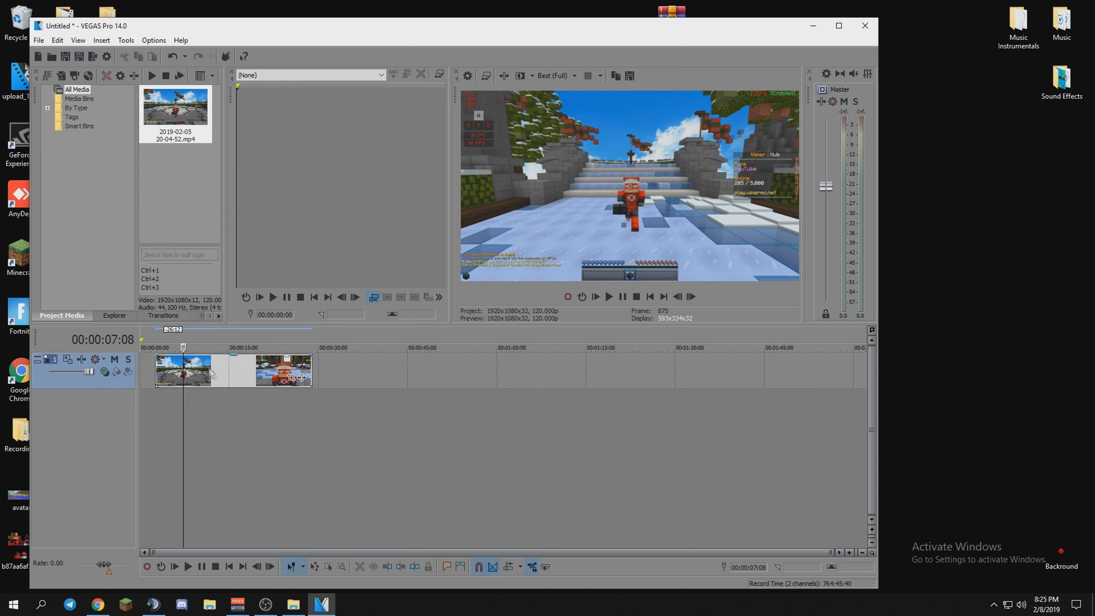
pyautogui.moveTo(209, 374); pyautogui.dragTo(193, 374)
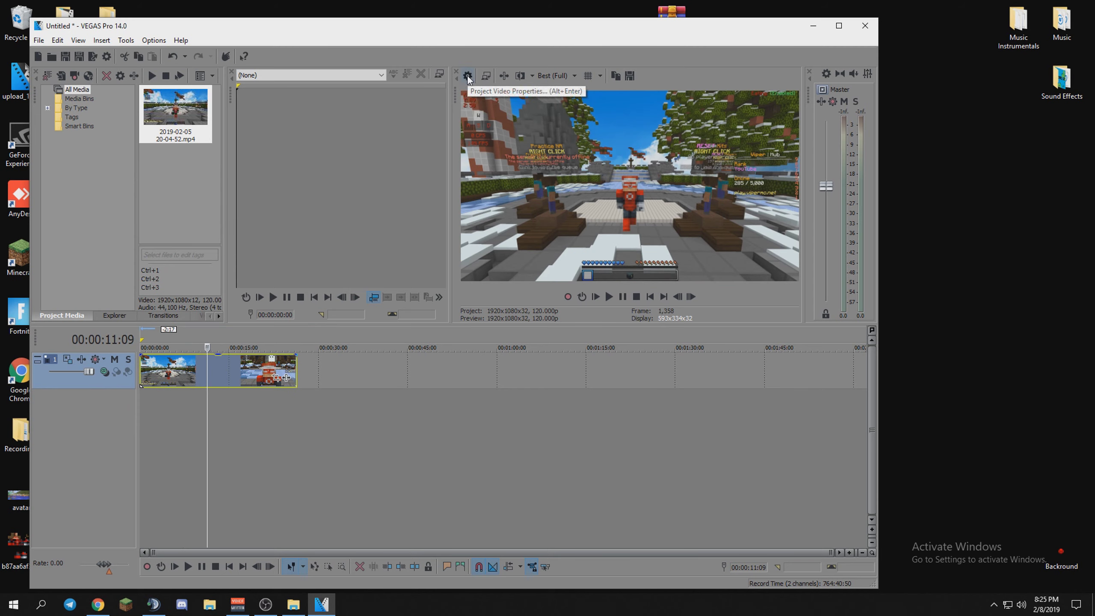
pyautogui.click(467, 75)
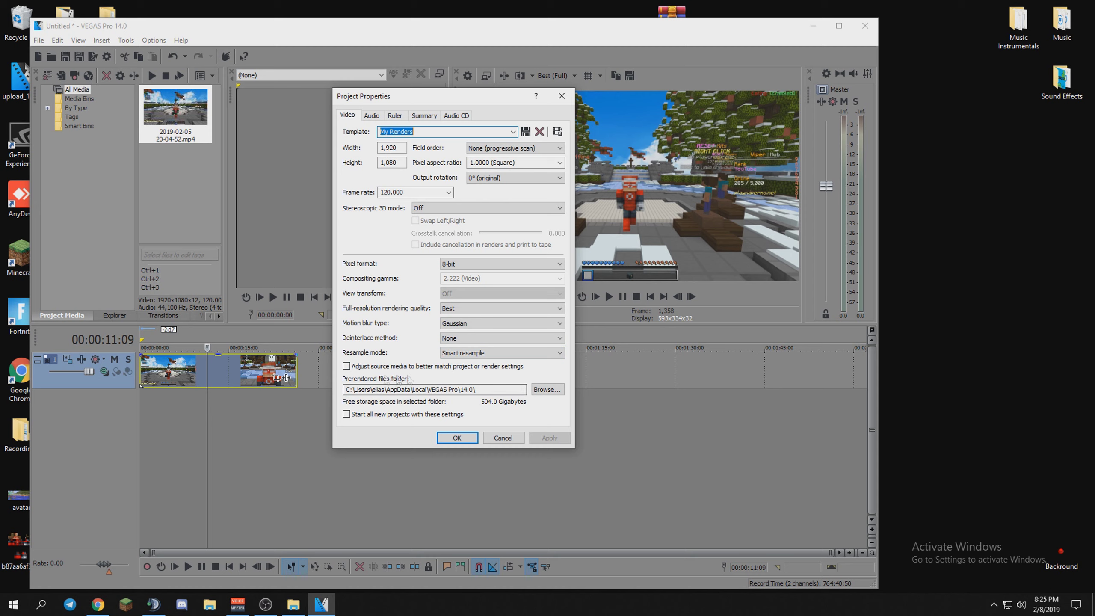
pyautogui.click(380, 119)
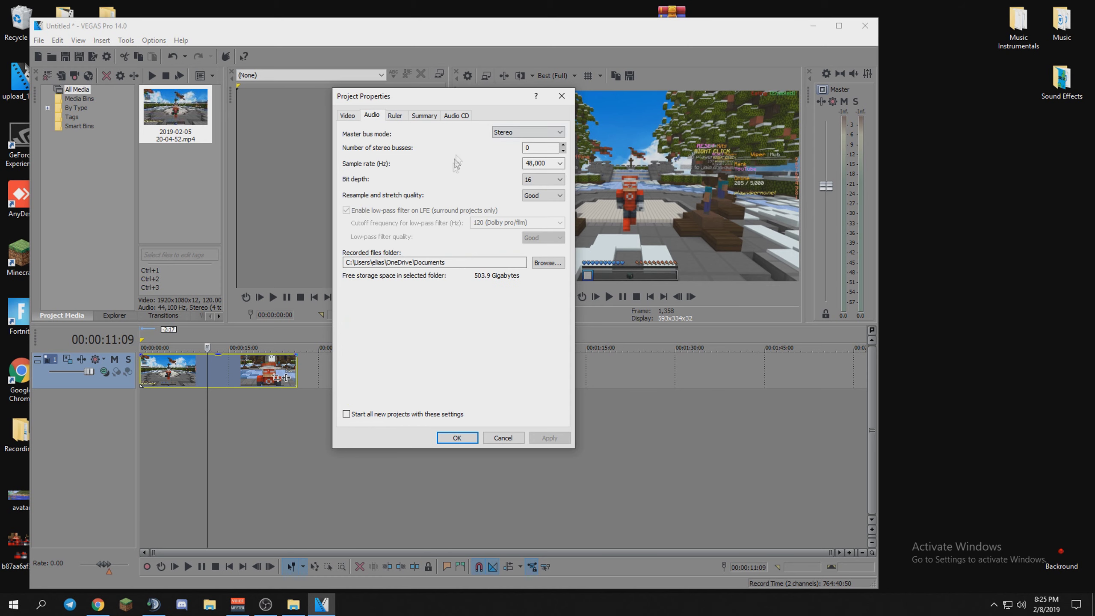
pyautogui.click(394, 115)
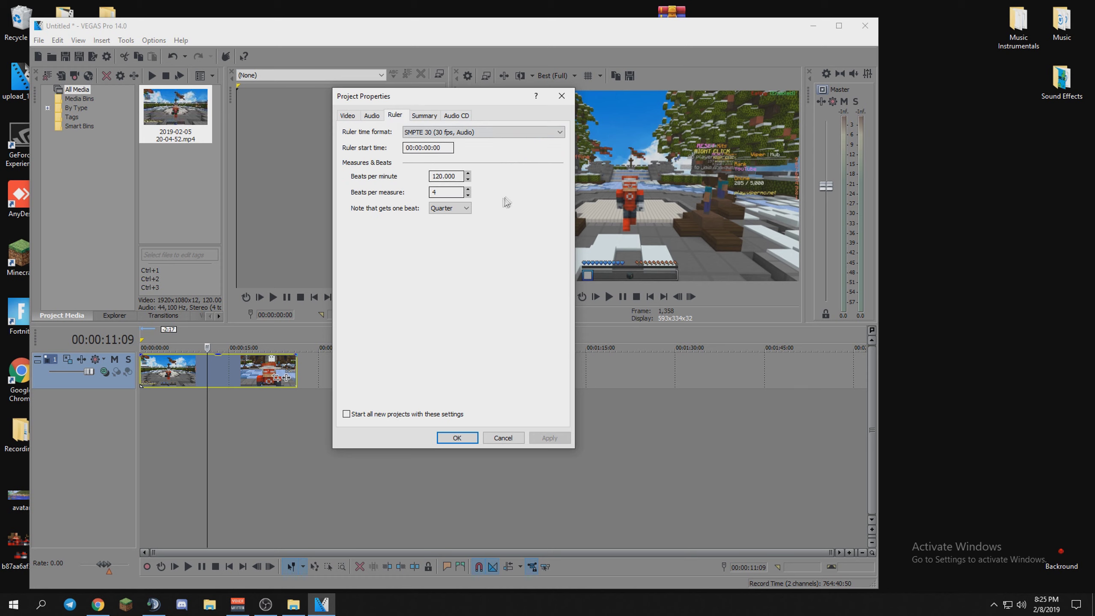
pyautogui.click(425, 116)
pyautogui.click(456, 116)
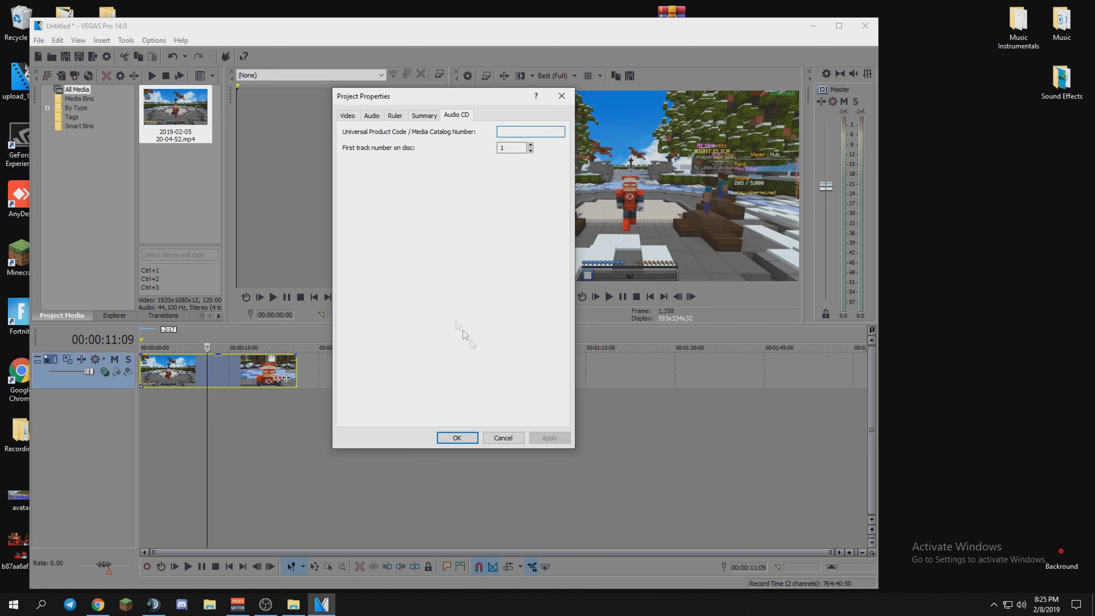
pyautogui.click(457, 437)
# Step: Make the loop region span the whole project and return playback to the start
pyautogui.rightClick(163, 334)
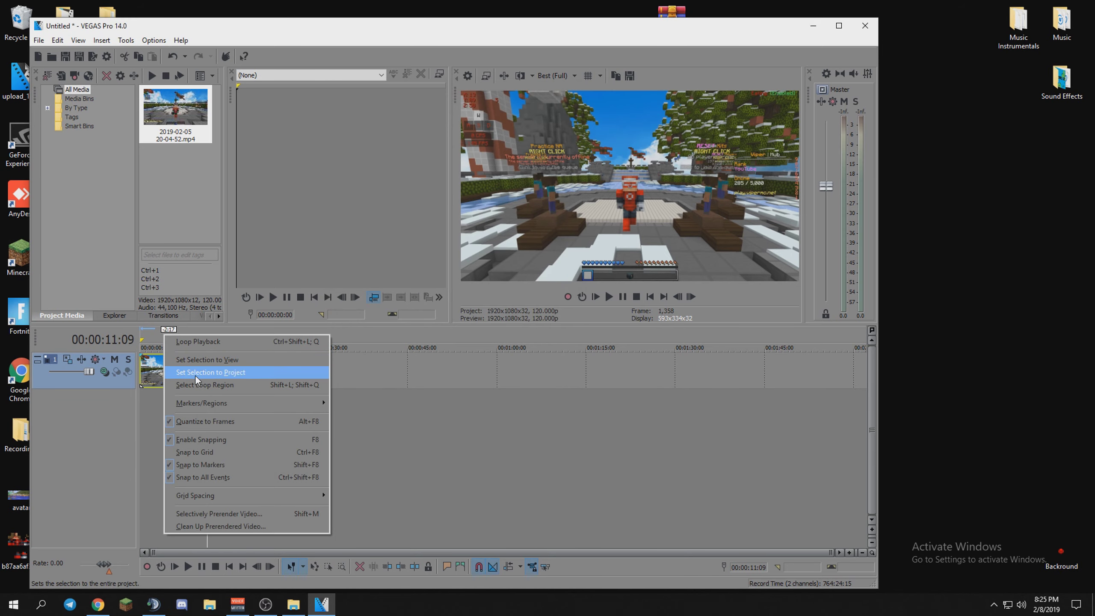
pyautogui.click(195, 373)
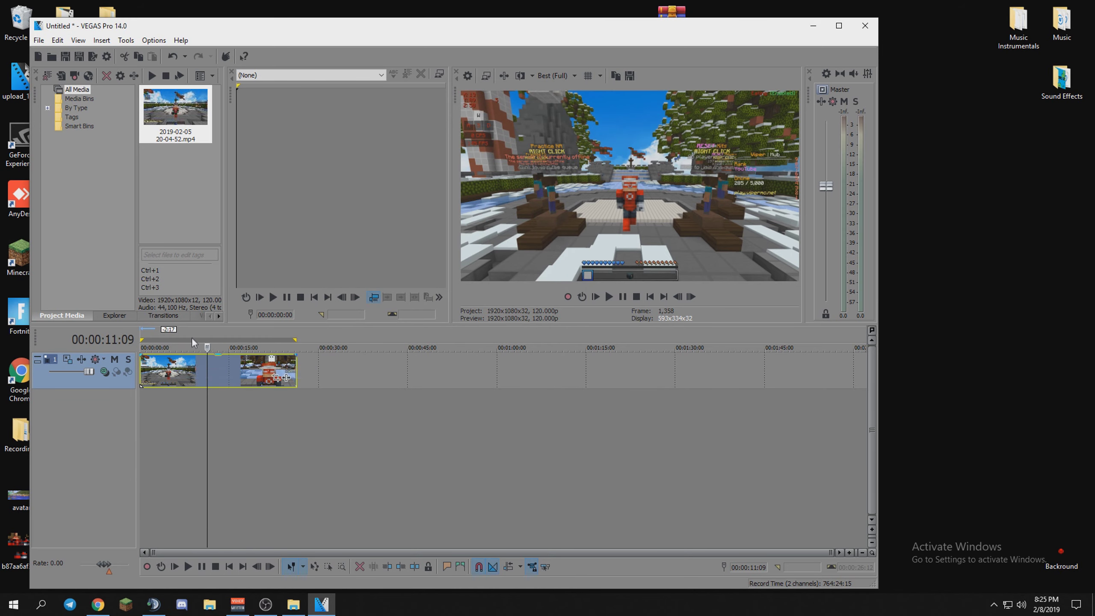
pyautogui.click(142, 334)
# Step: Open Render As and browse templates, selecting 8 Mbps HD 1080-30p Video, then kpls renders
pyautogui.click(38, 40)
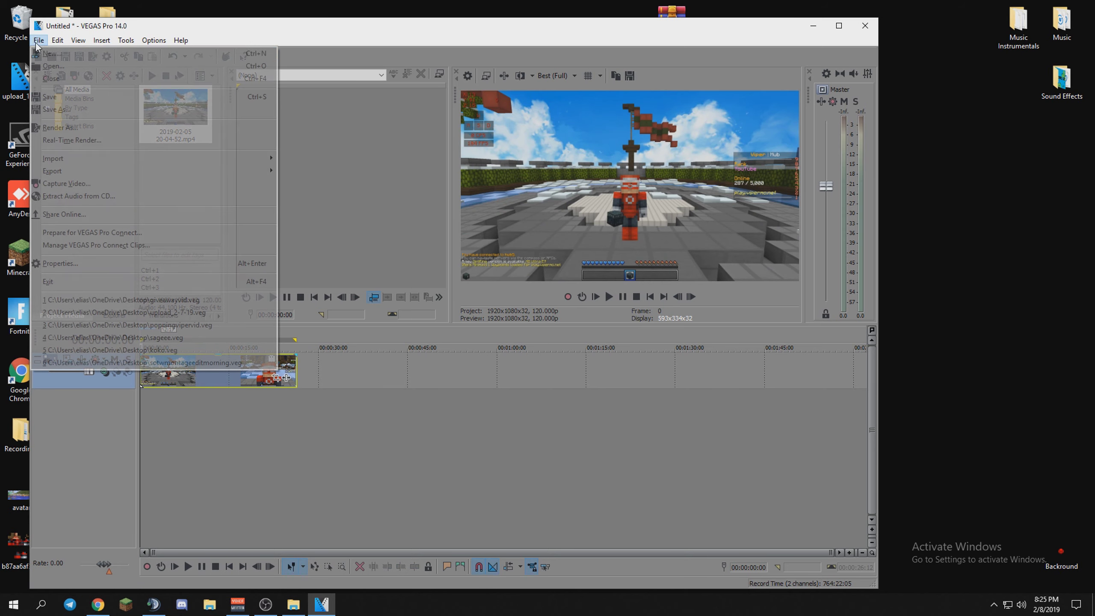
pyautogui.click(62, 127)
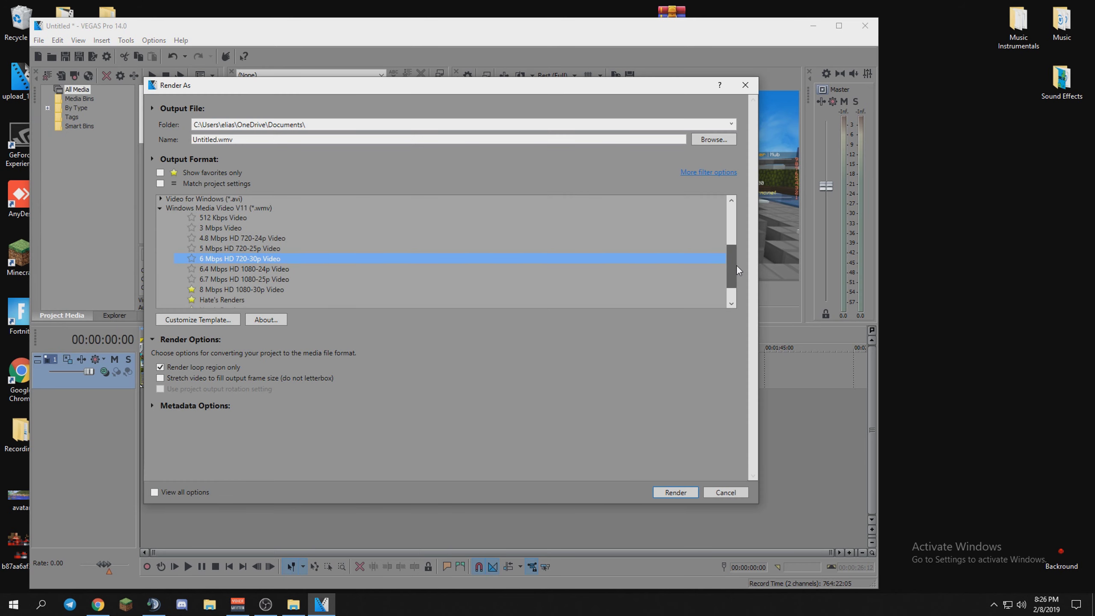
pyautogui.moveTo(736, 265); pyautogui.dragTo(729, 285)
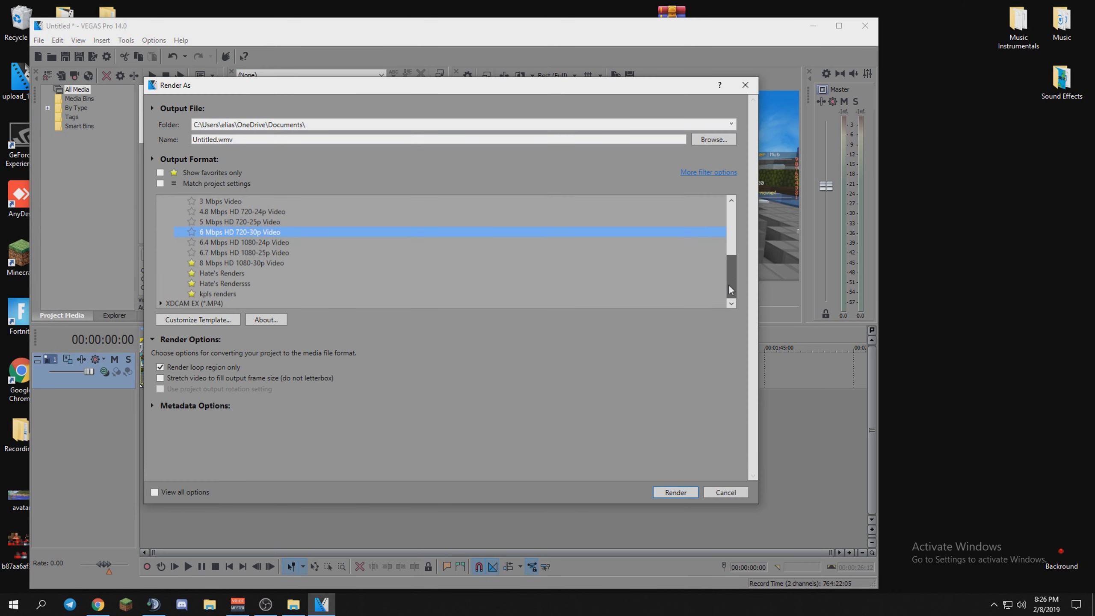
pyautogui.click(236, 263)
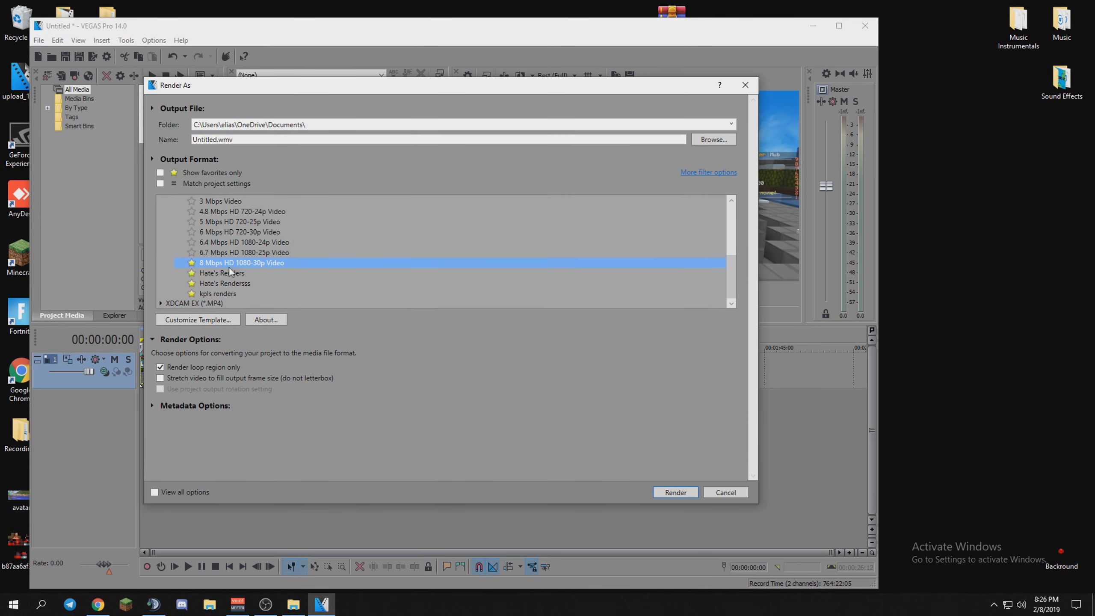
pyautogui.rightClick(236, 262)
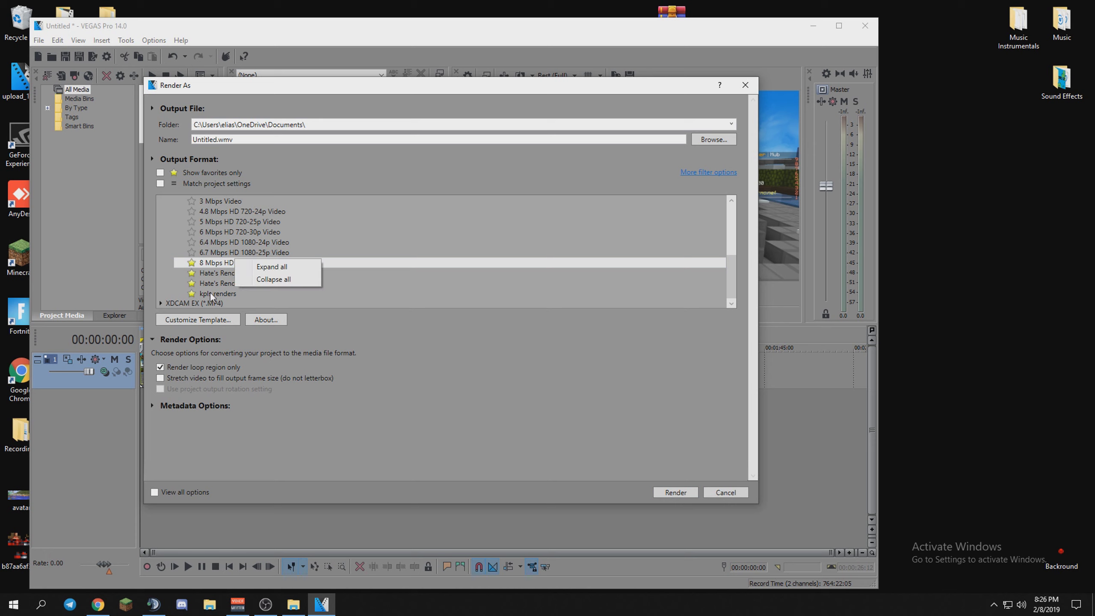
pyautogui.click(210, 294)
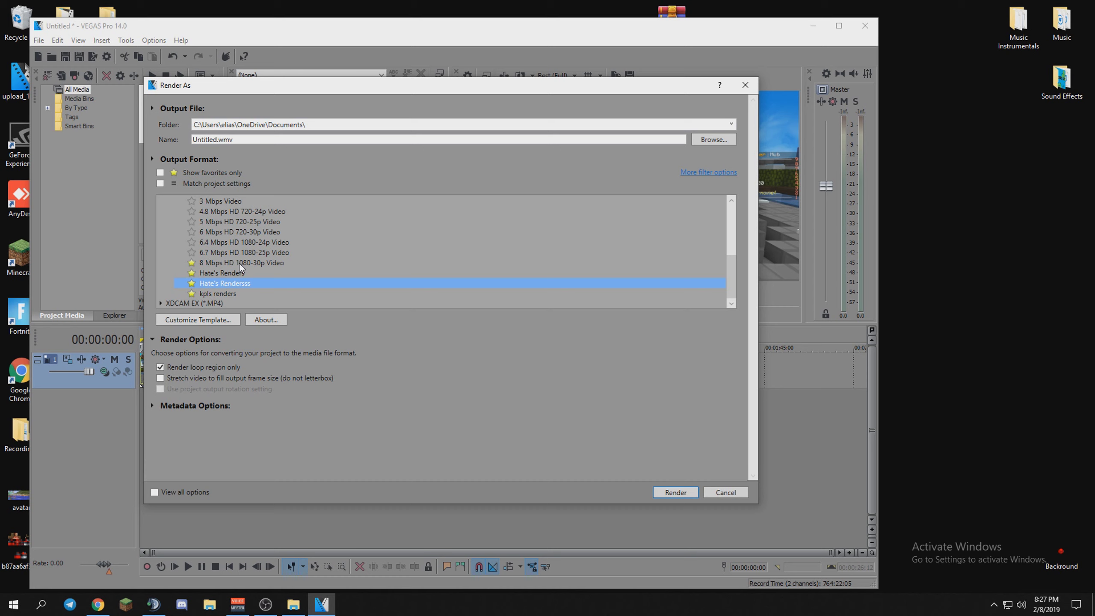
# Step: Reselect the 8 Mbps HD 1080-30p Video template and bring up its options
pyautogui.press('Down')
pyautogui.click(253, 262)
pyautogui.rightClick(221, 263)
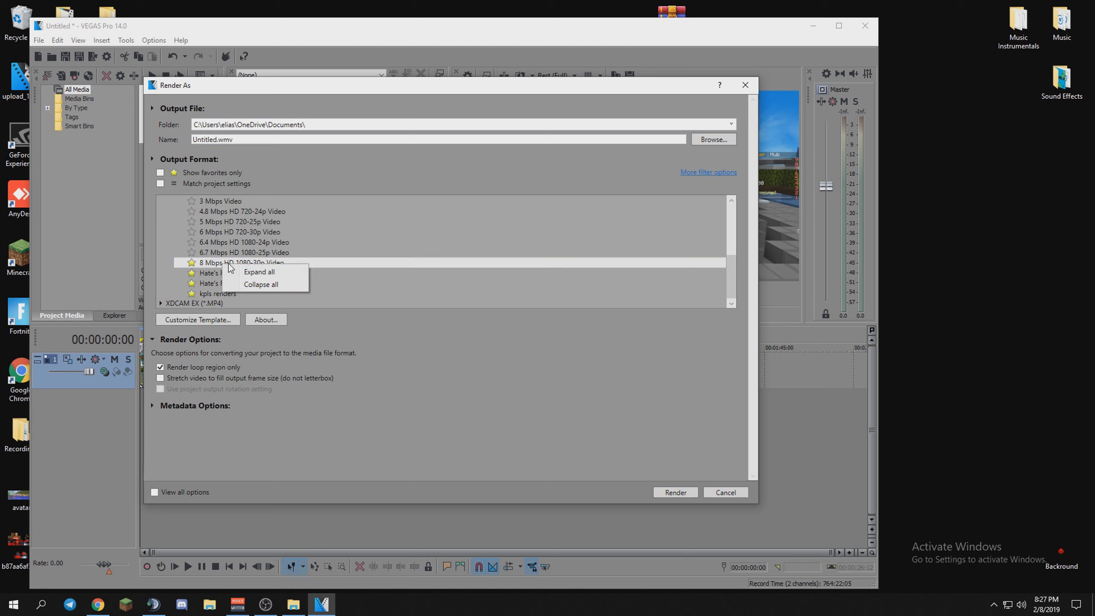
pyautogui.rightClick(238, 259)
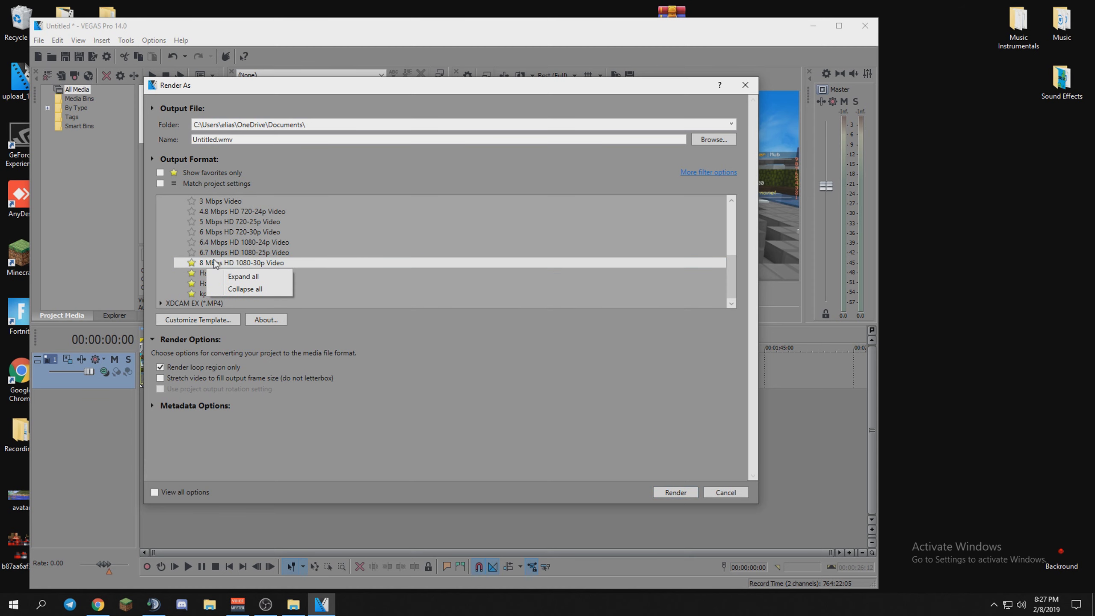
pyautogui.click(226, 279)
# Step: Open Customize Template and review the kpls renders bit rate and 2560x1440, 60 fps video settings
pyautogui.click(226, 321)
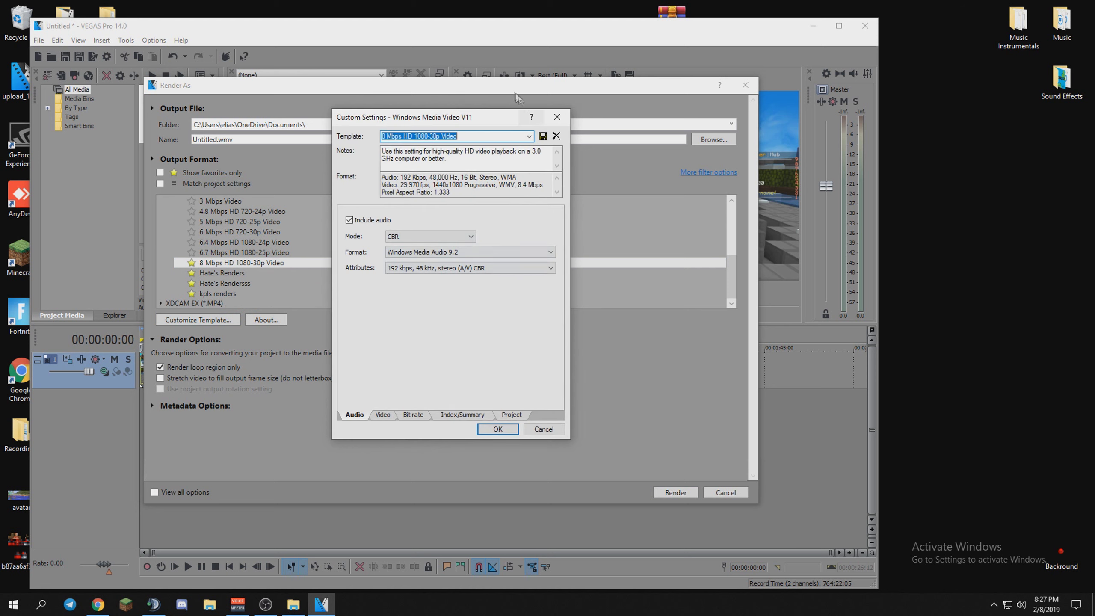
pyautogui.click(557, 117)
pyautogui.click(198, 319)
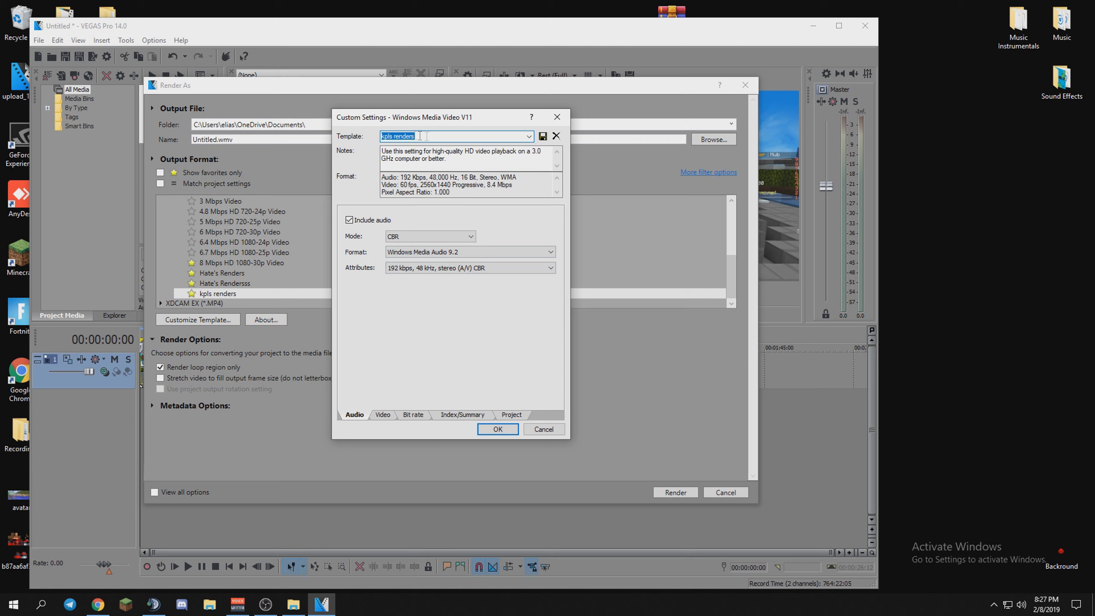
pyautogui.click(413, 415)
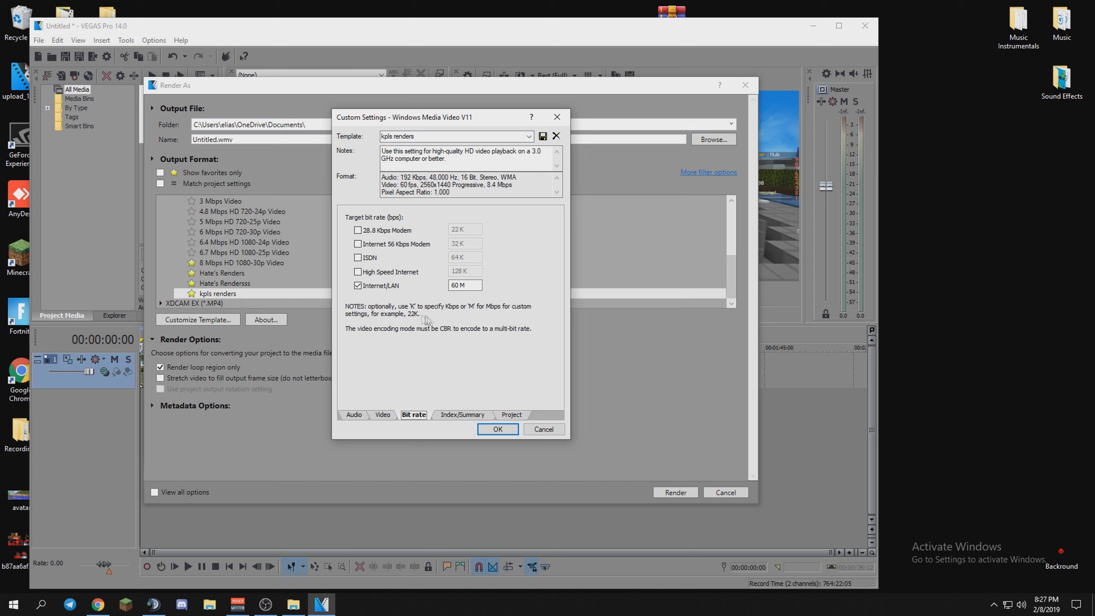
pyautogui.click(391, 416)
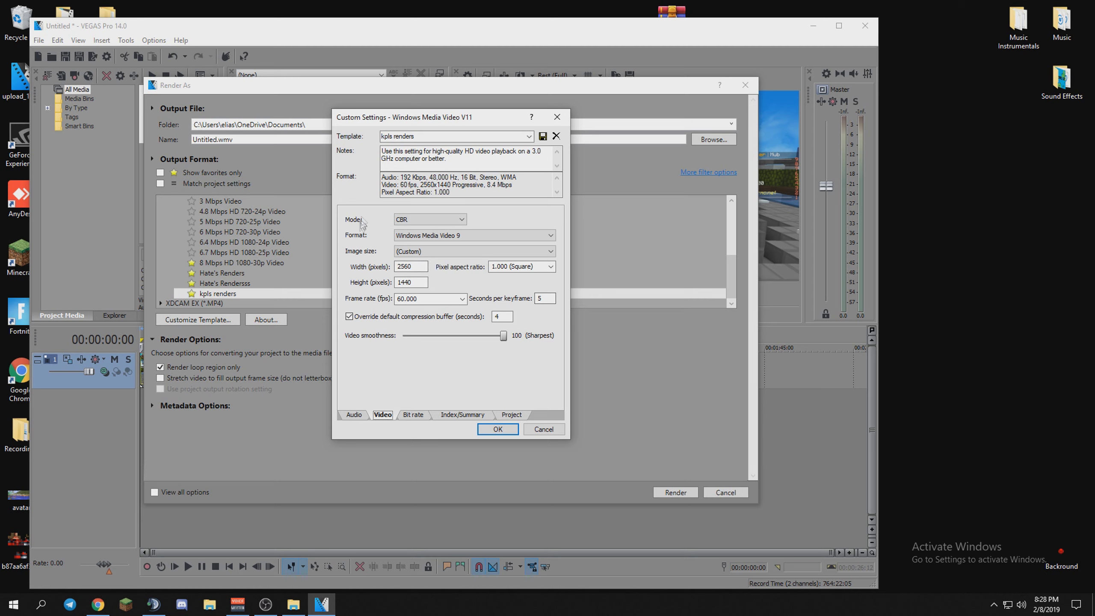
pyautogui.click(414, 415)
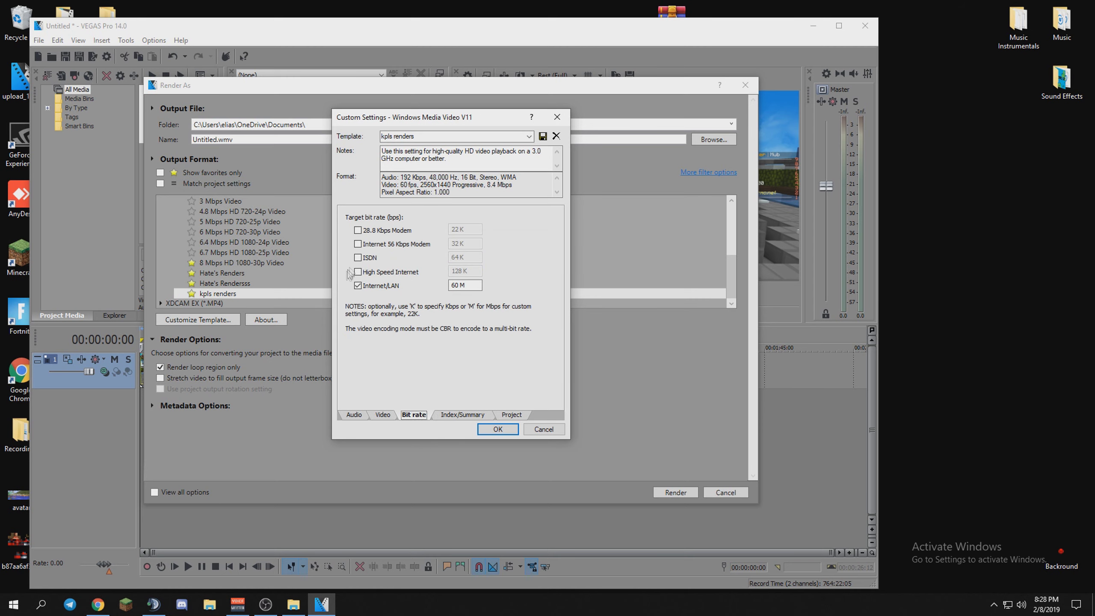
# Step: Check the 60 M bit rate, Index/Summary, Project and Audio tabs, then close both render dialogs
pyautogui.click(457, 286)
pyautogui.click(453, 415)
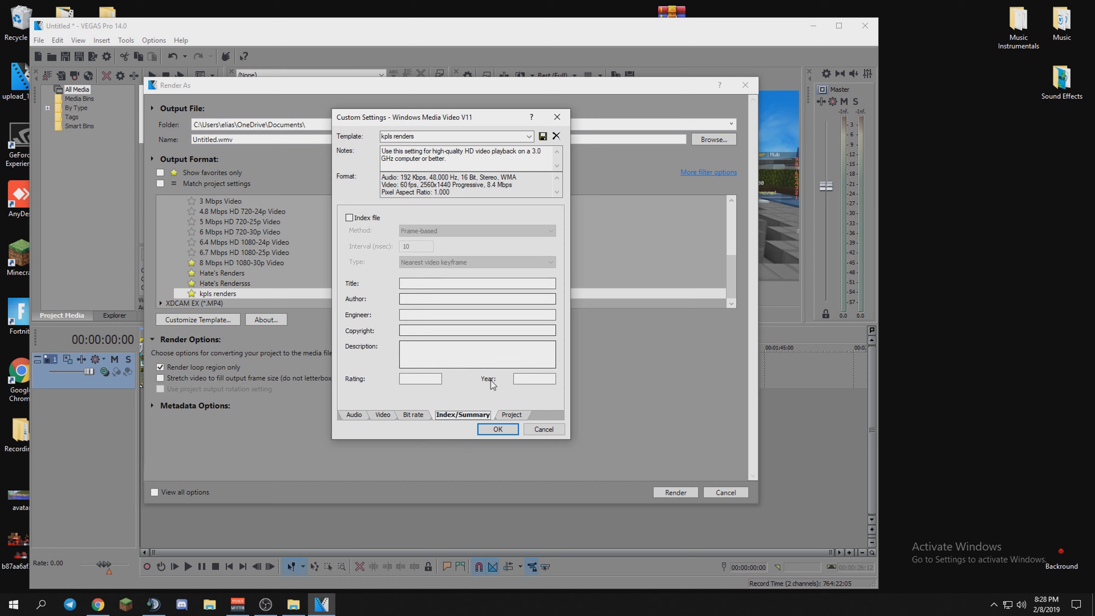
pyautogui.click(511, 414)
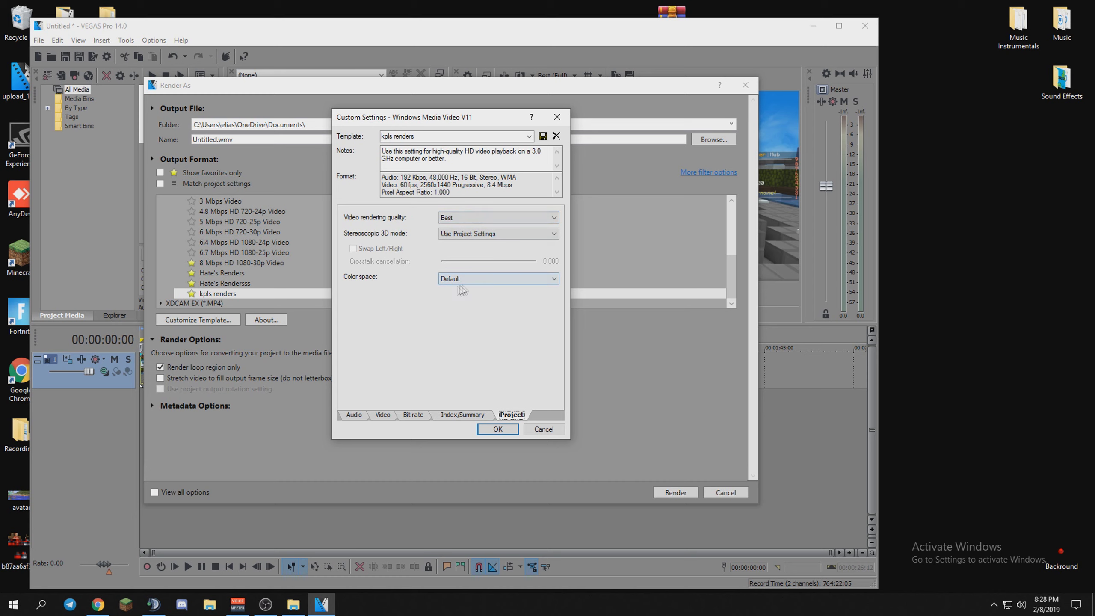
pyautogui.click(354, 415)
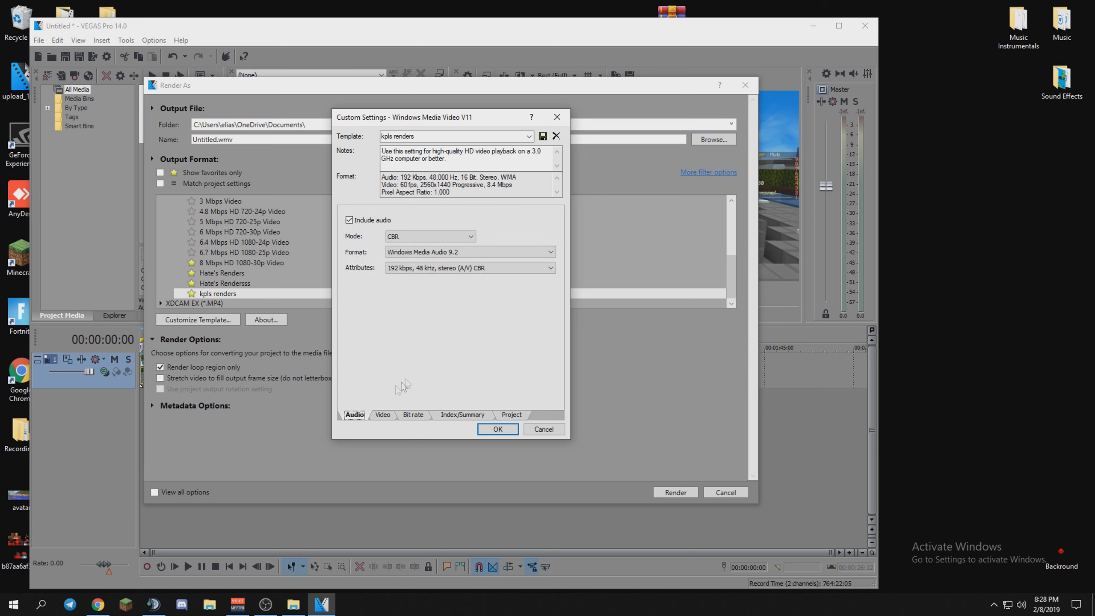
pyautogui.click(557, 117)
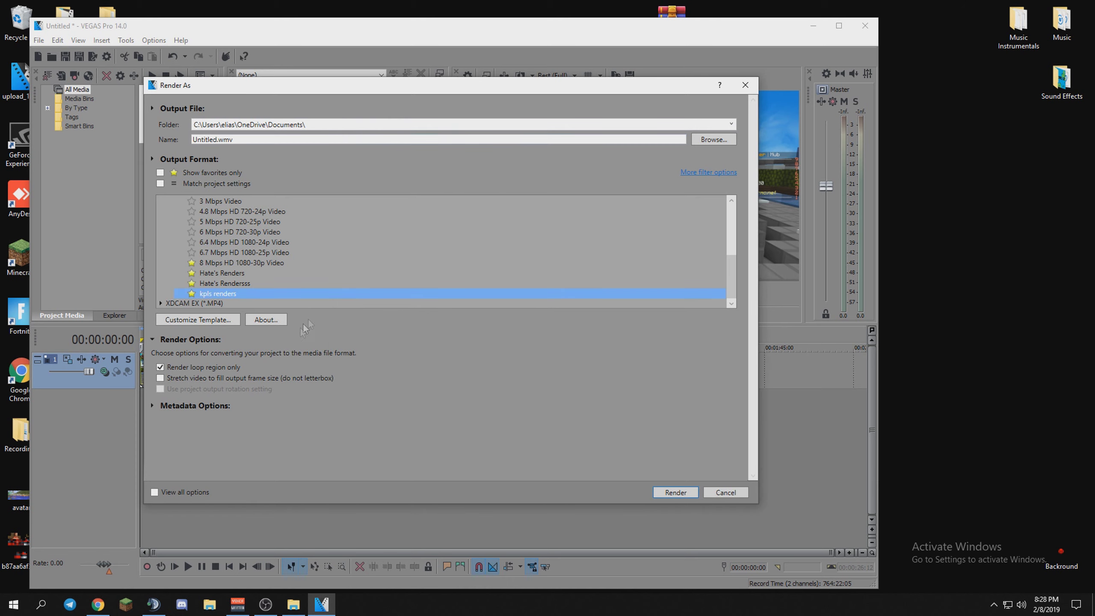
pyautogui.click(745, 85)
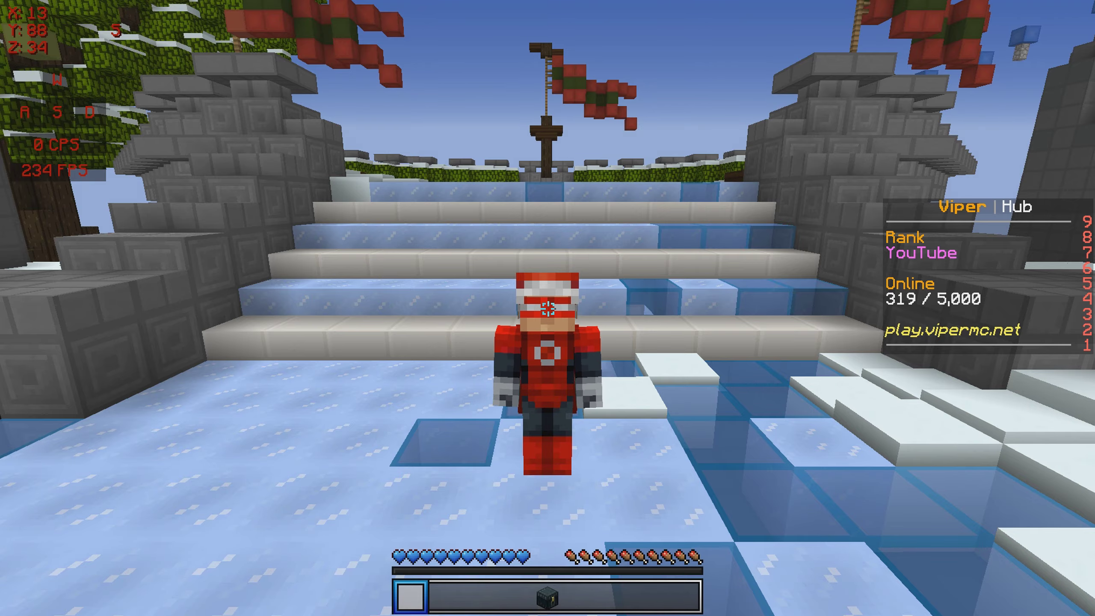
# Step: Walk forward to the ice stairs, then back up the stairs across the hub
pyautogui.press('w')
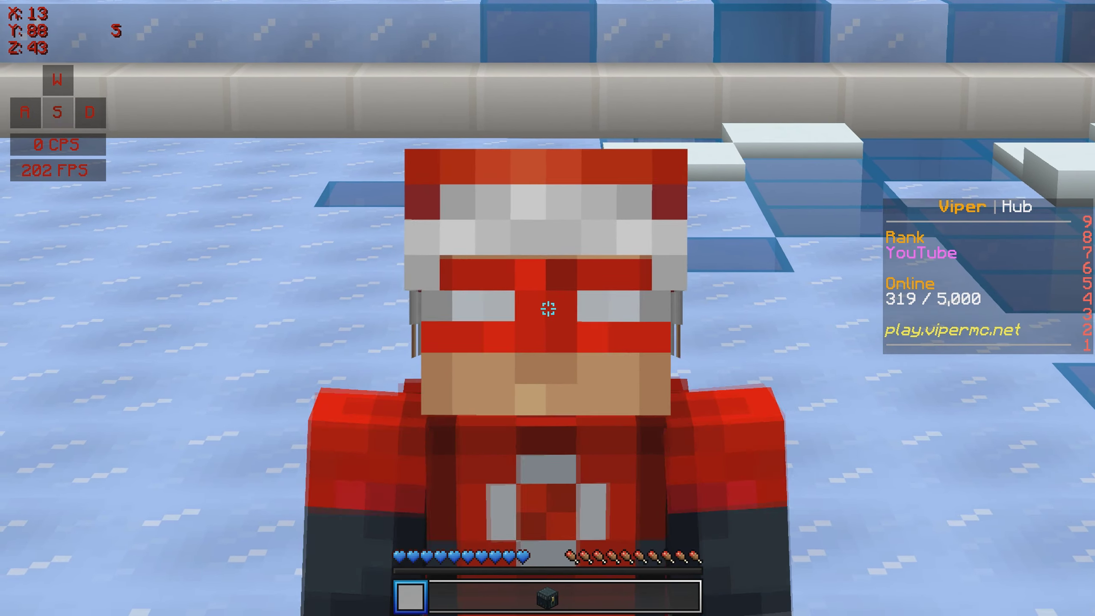
pyautogui.press('s')
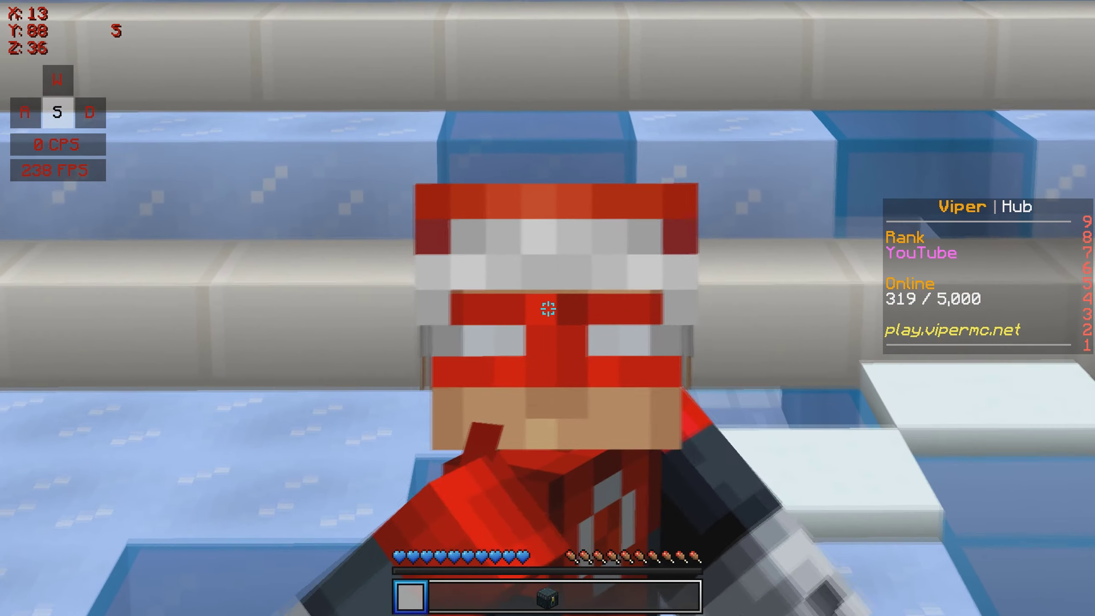
pyautogui.press('s')
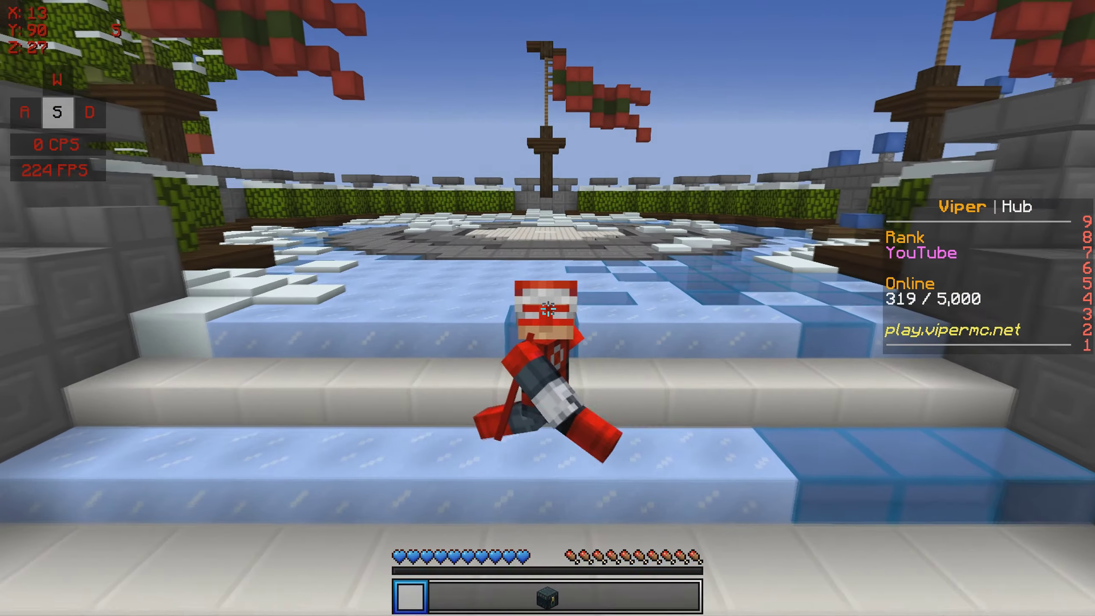
pyautogui.press('s')
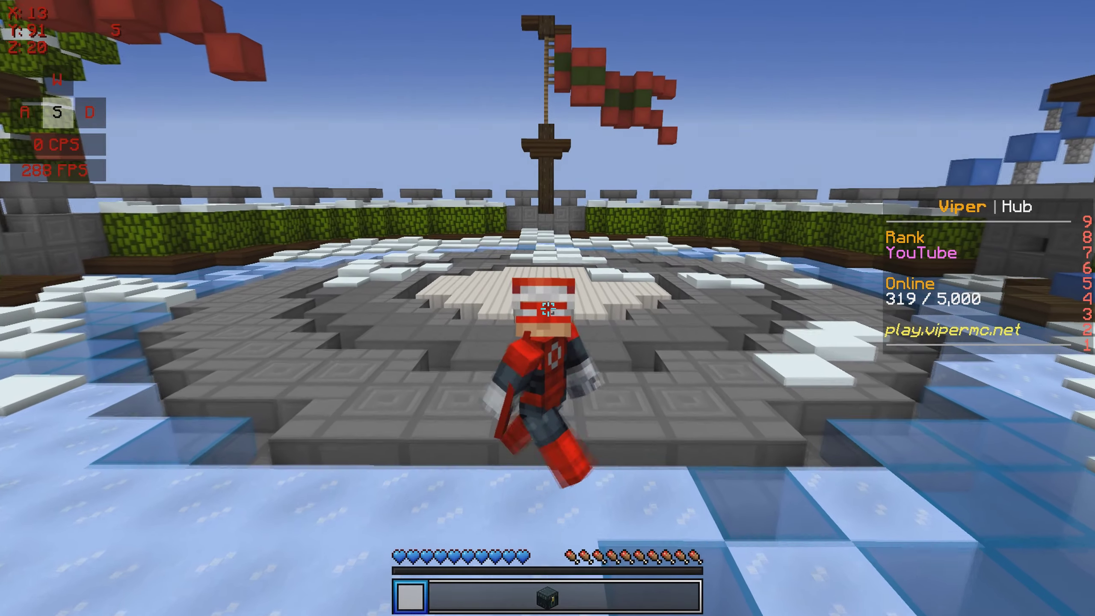
pyautogui.press('s')
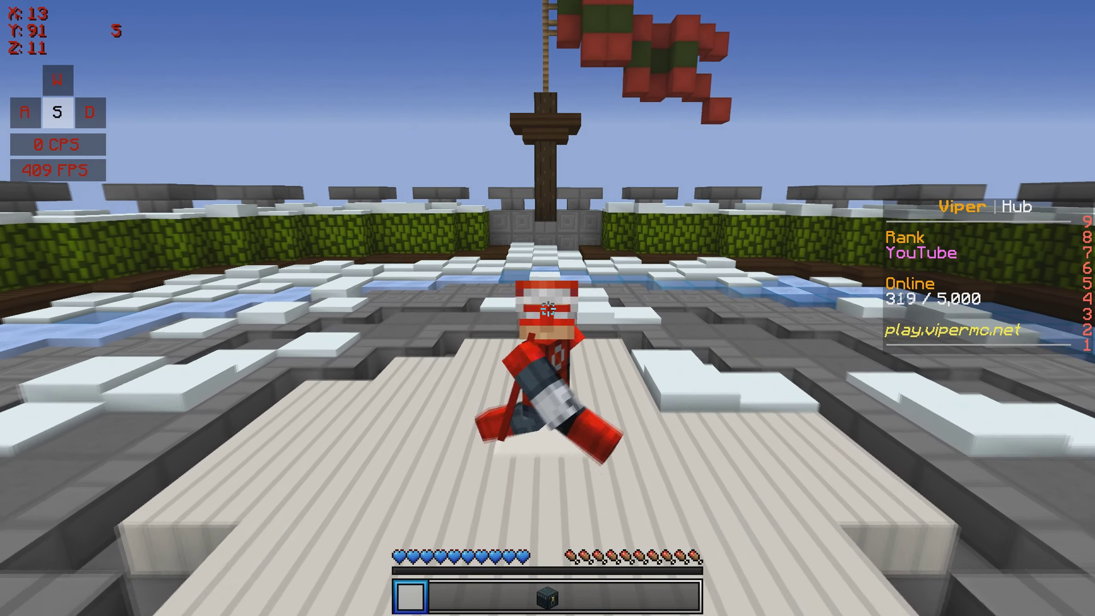
pyautogui.press('s')
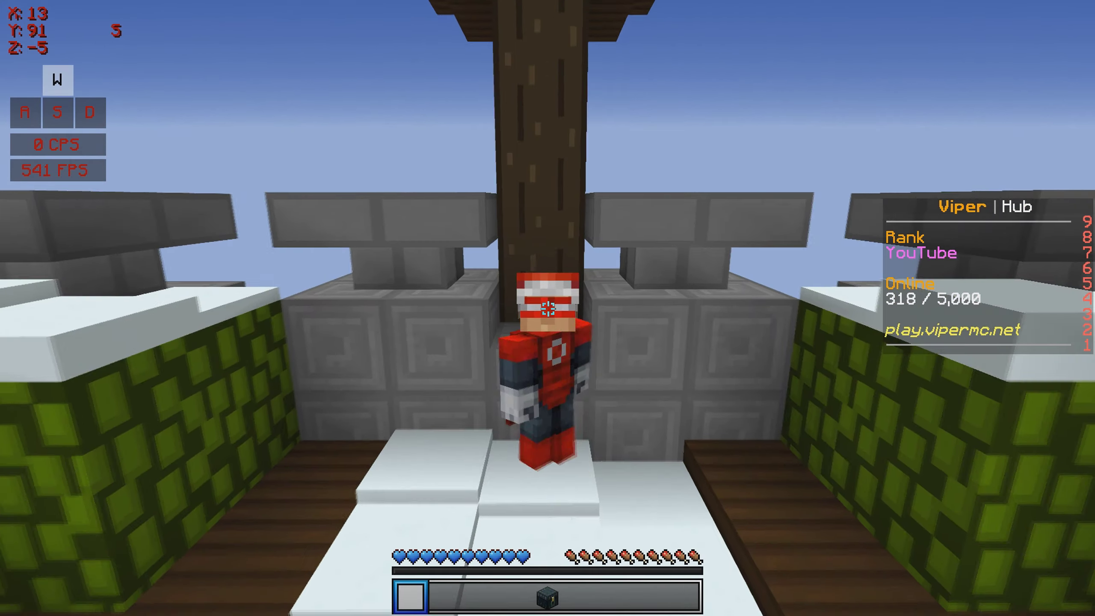
pyautogui.press('w')
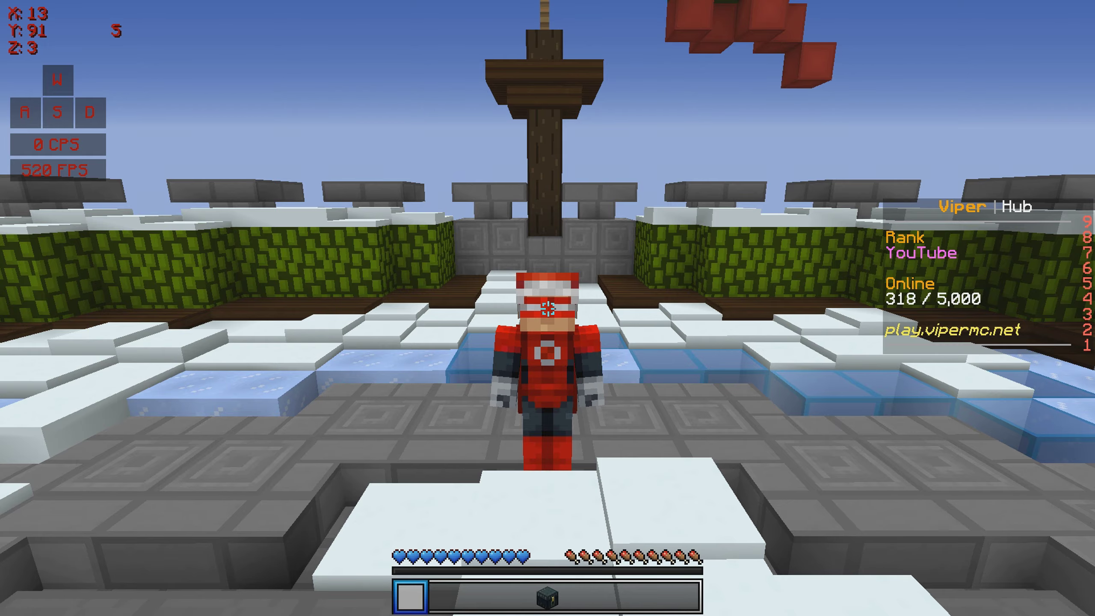
# Step: Cross the ice to the NPC platform, back over the white carpet, and return to the stairs
pyautogui.press('w')
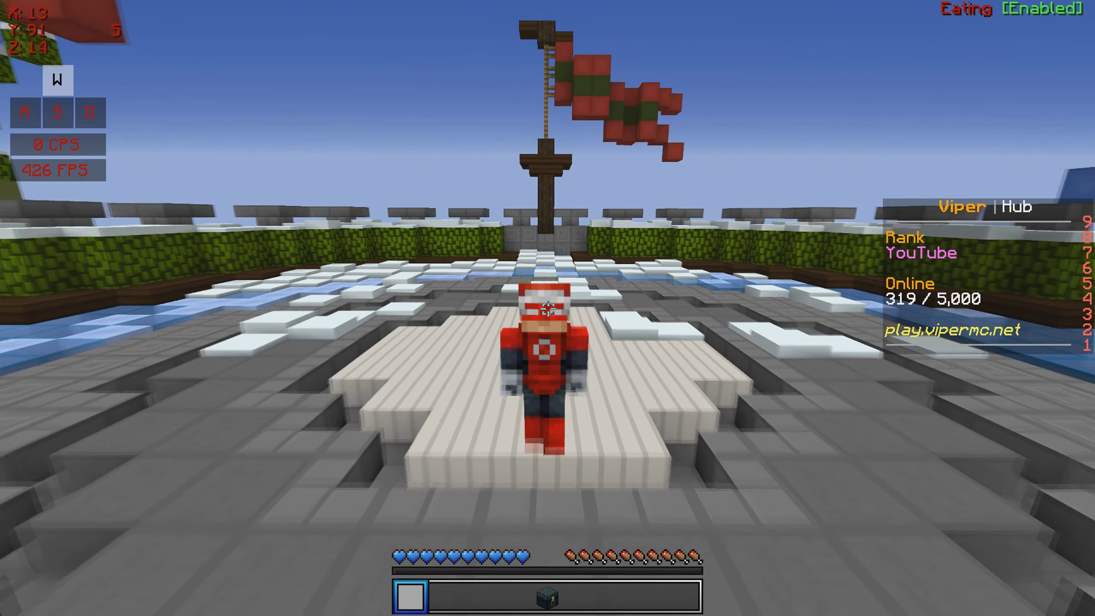
pyautogui.press('w')
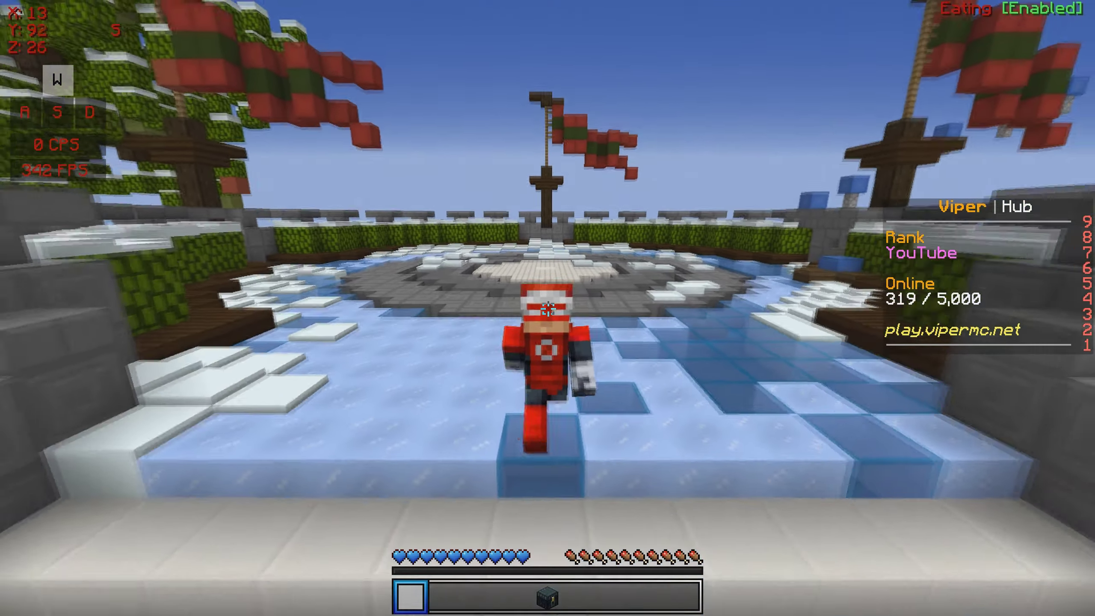
pyautogui.press('w')
pyautogui.press('w')
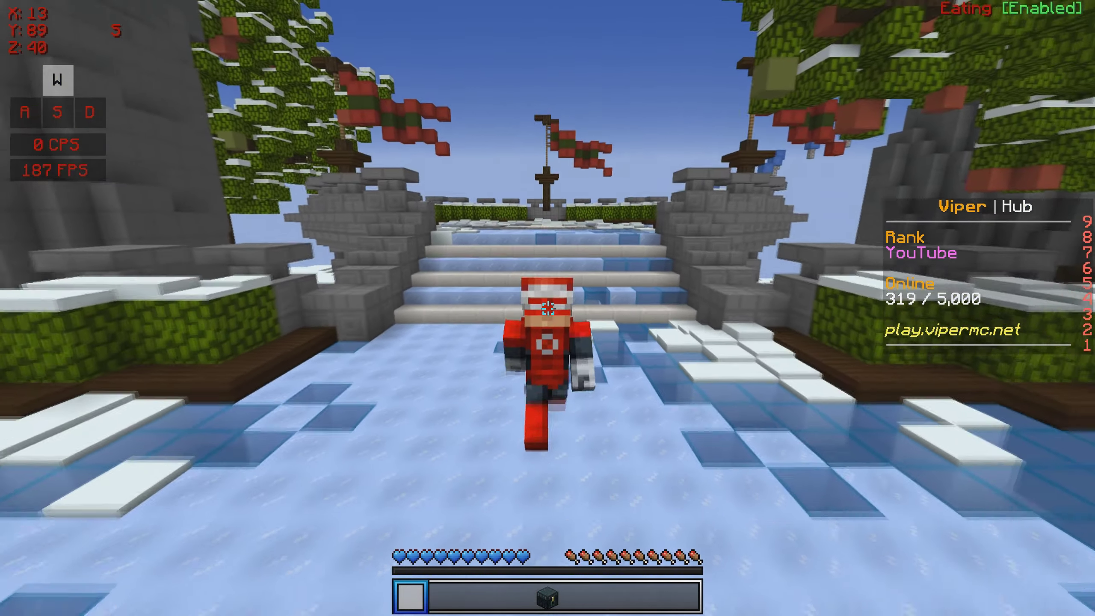
pyautogui.press('w')
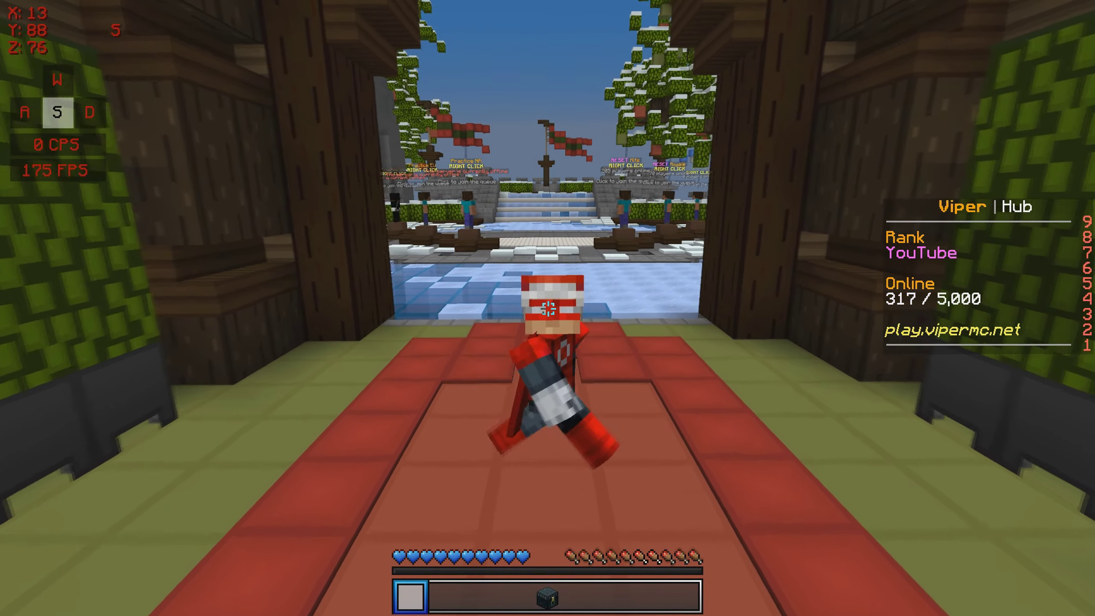
pyautogui.press('s')
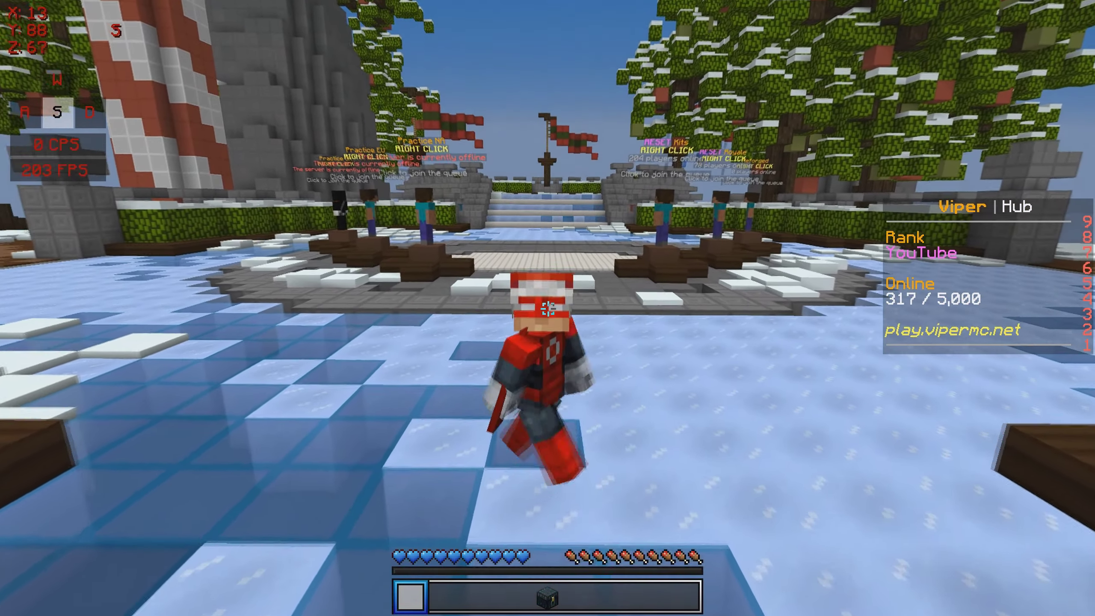
pyautogui.press('s')
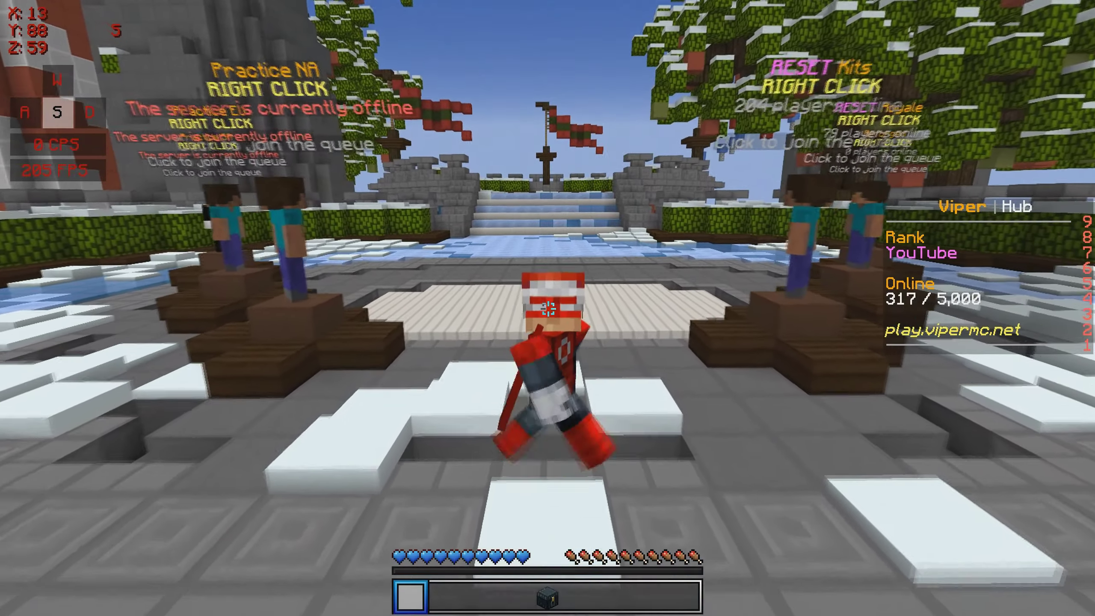
pyautogui.press('s')
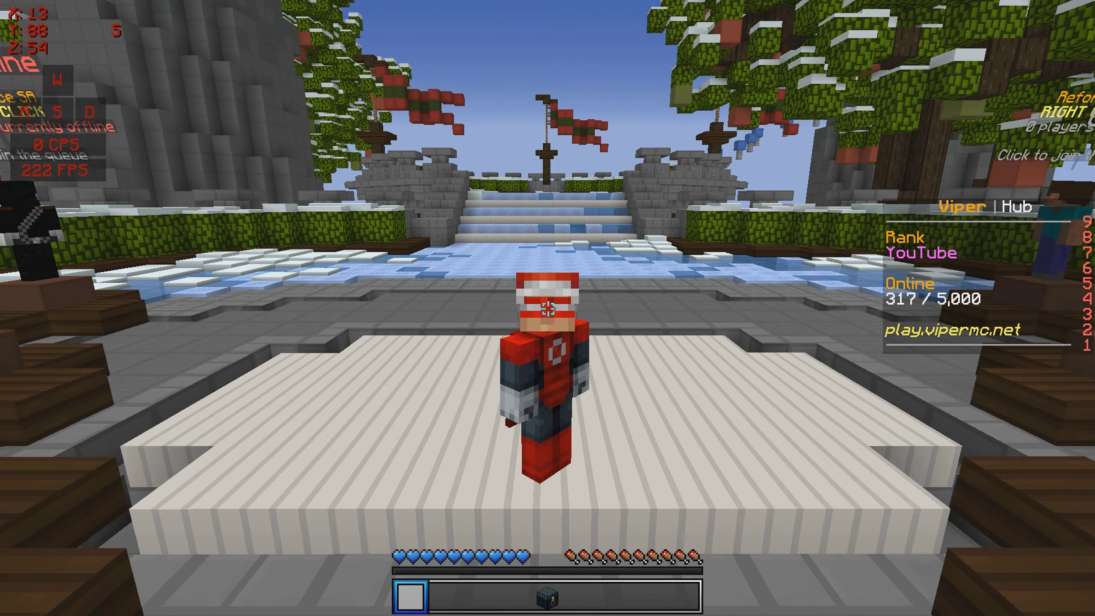
pyautogui.press('s')
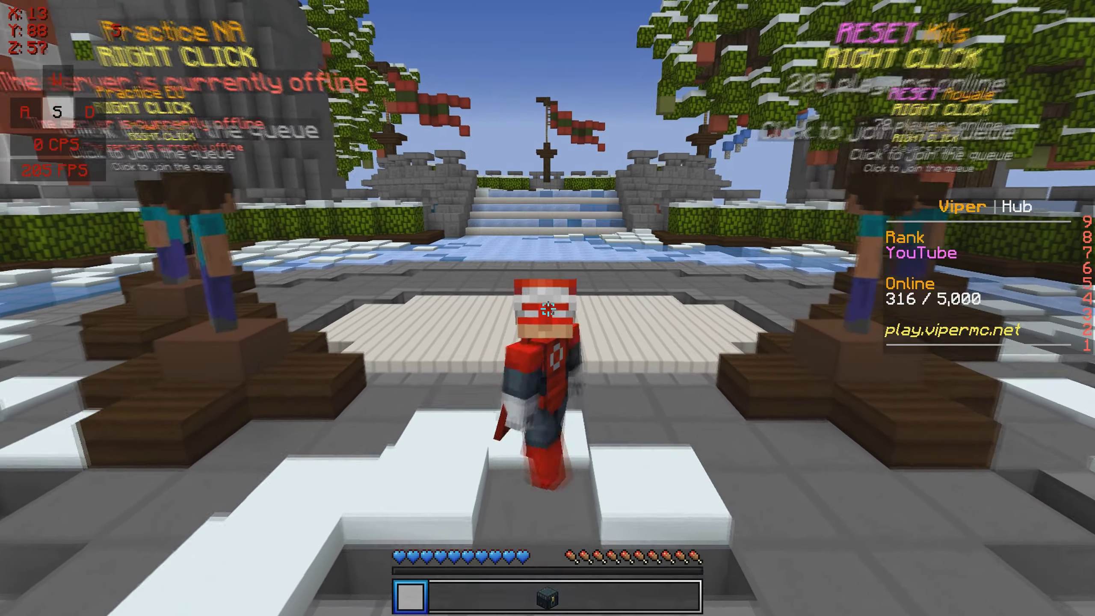
pyautogui.press('s')
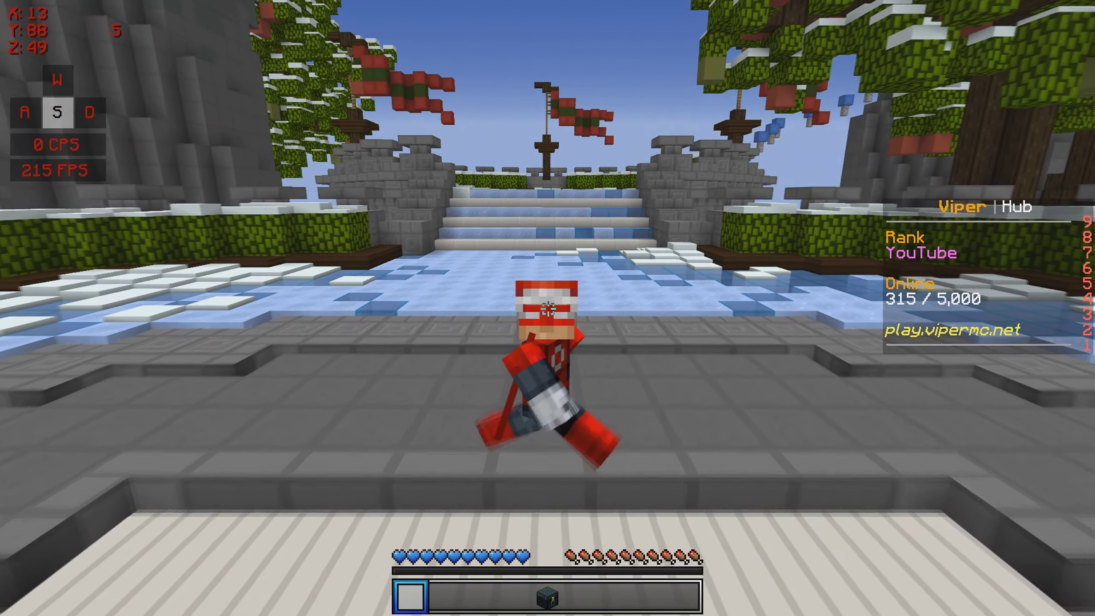
pyautogui.press('s')
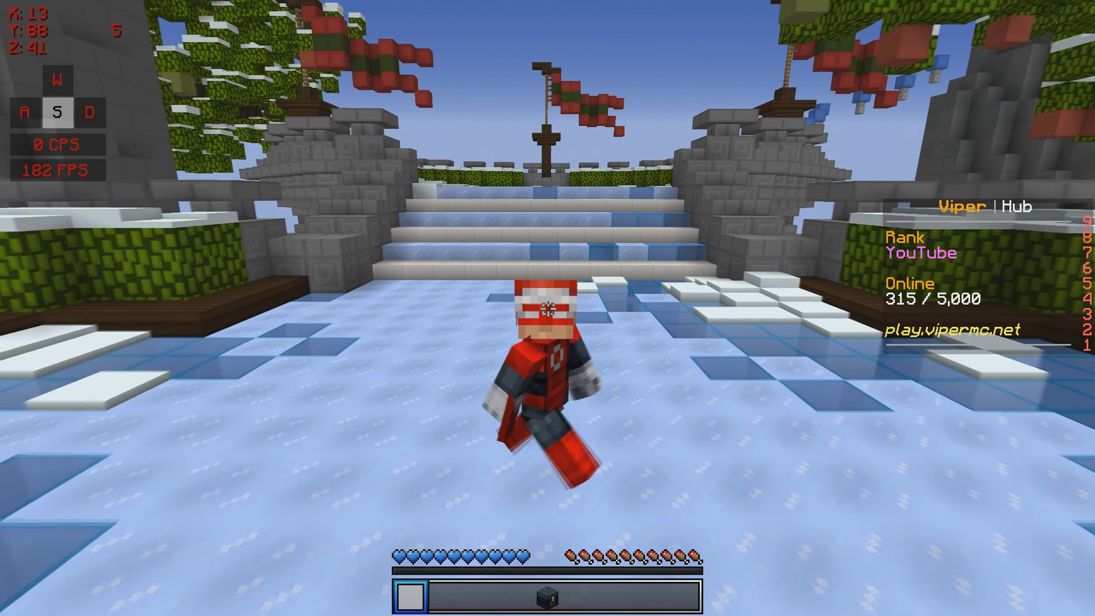
pyautogui.press('w')
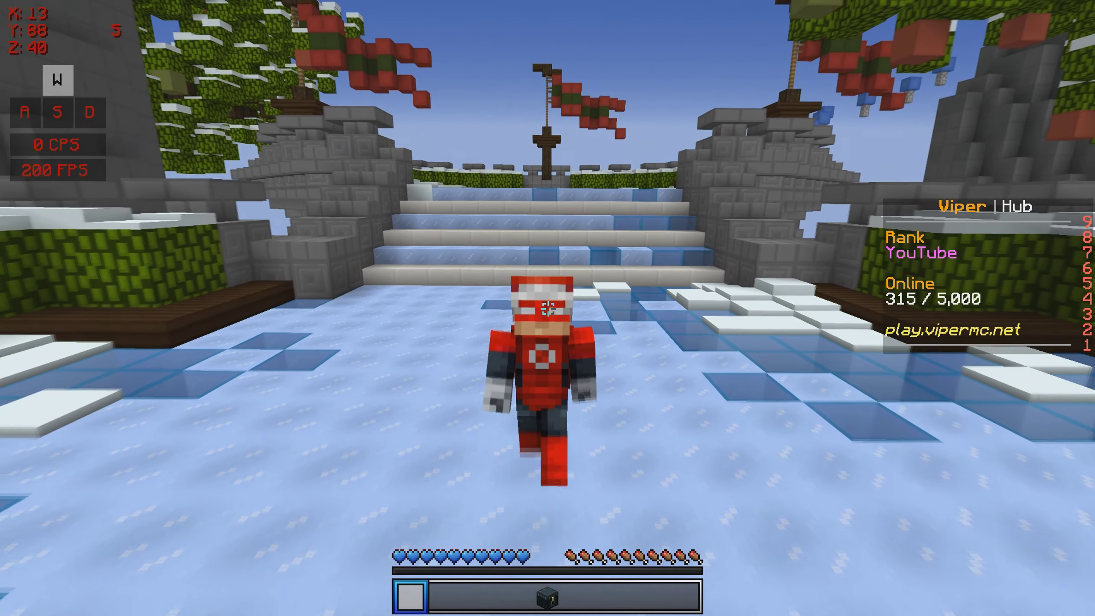
pyautogui.press('w')
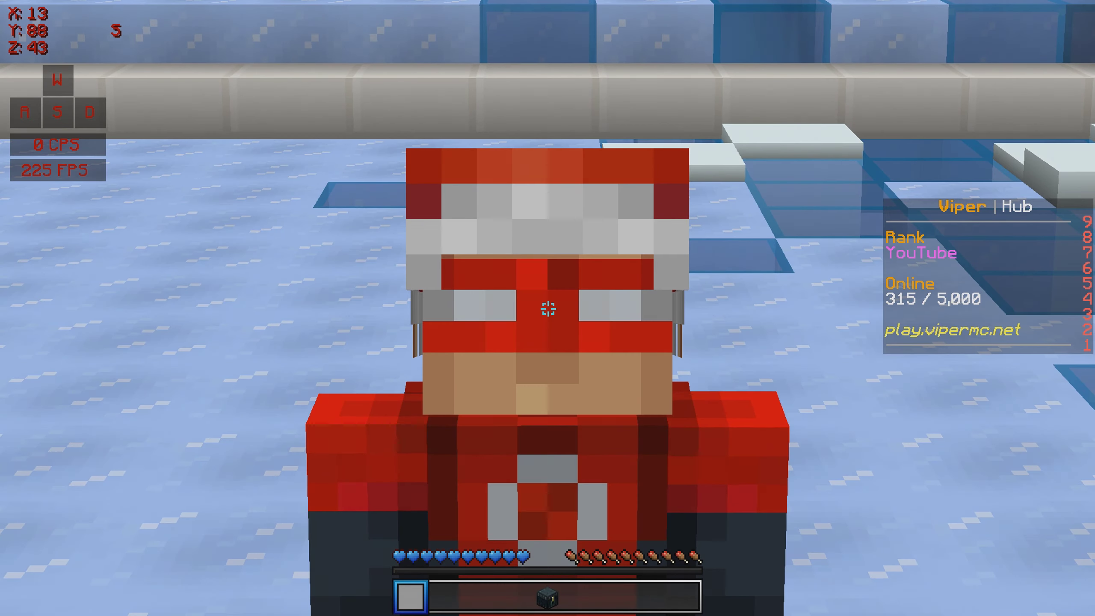